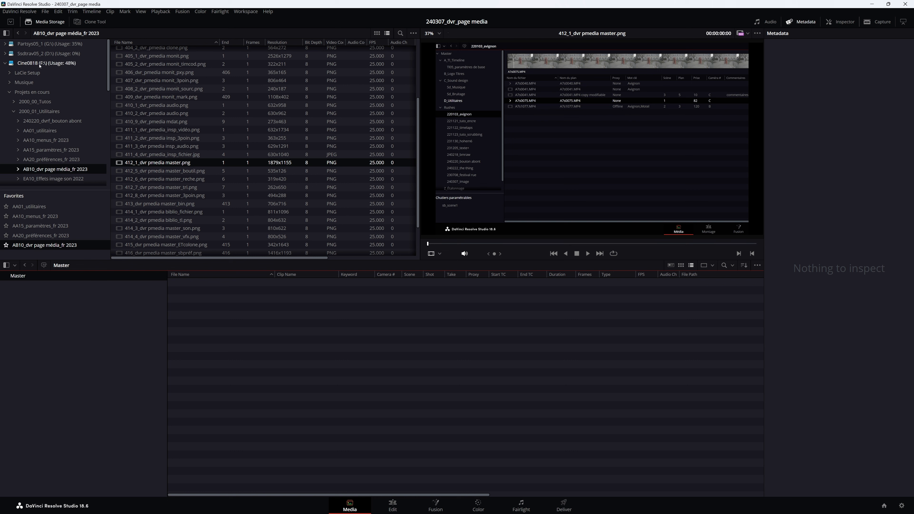
- Browse Projets en cours to 2023_07_Festival_avignon, open the 230706_festavi_parade folder and search its clips for 175724
click(38, 92)
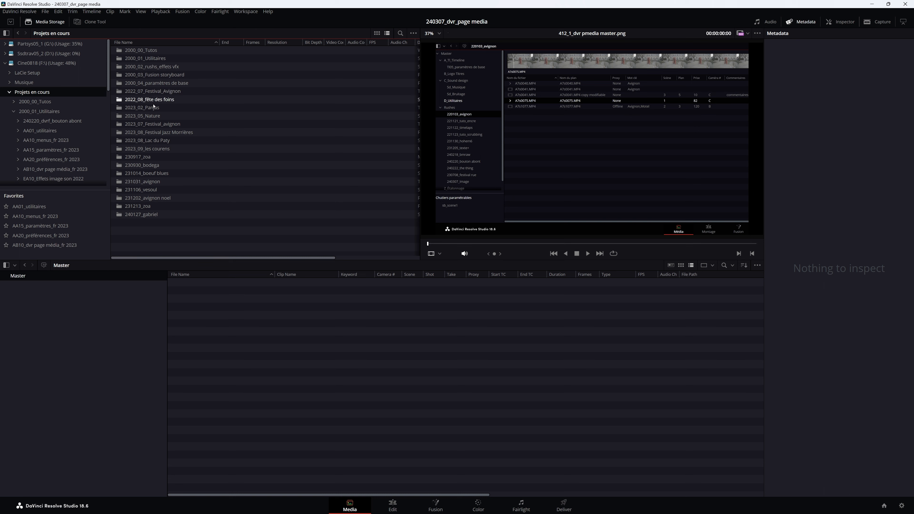
double_click(151, 124)
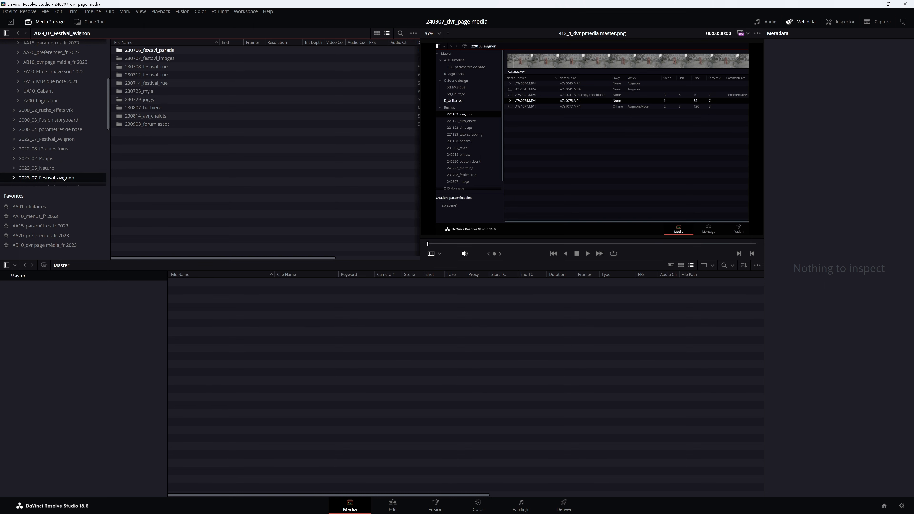
double_click(146, 51)
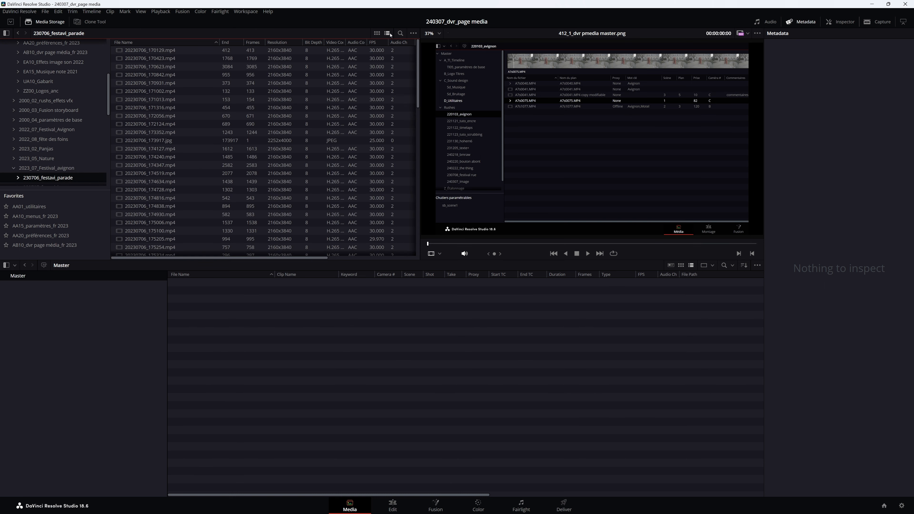
click(401, 34)
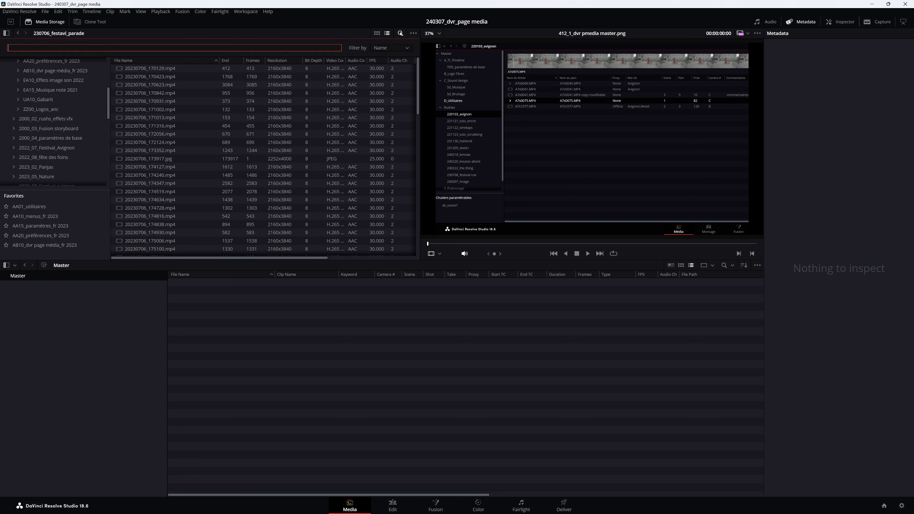
text(175724)
- Add clip 20230706_175724.mp4 to the Master bin without changing the project frame rate, and undo the import
drag(144, 69, 210, 316)
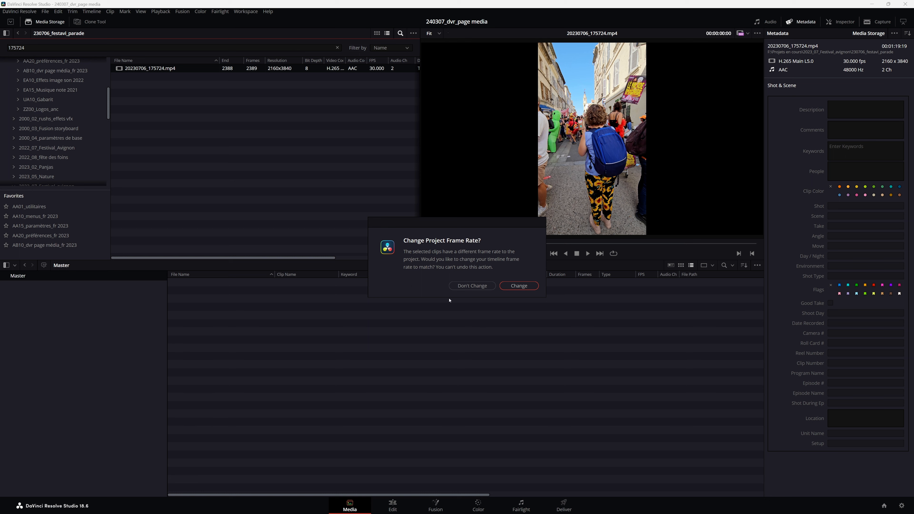
click(456, 286)
key(ctrl+z)
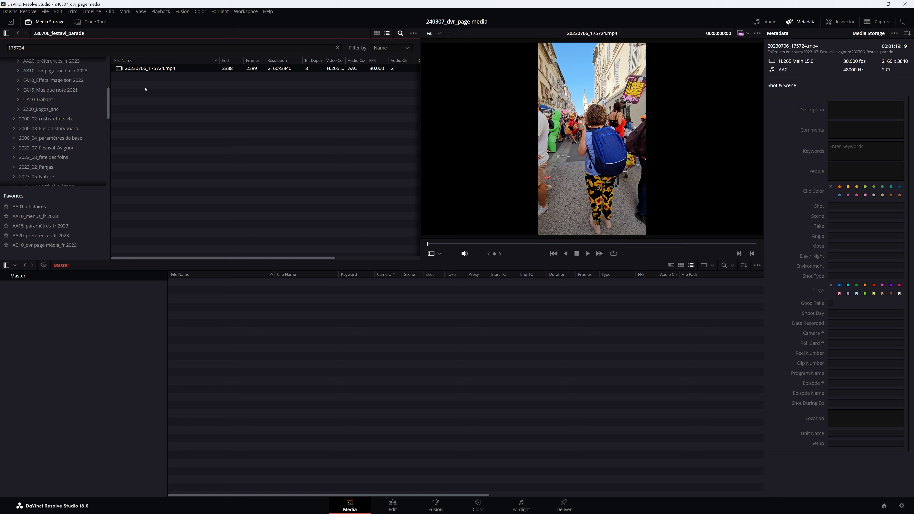
- Import A7s0421.MP4 into the Master bin from the 220706_parade folder of 2022_07_Festival_Avignon using the Import Media dialog
click(64, 329)
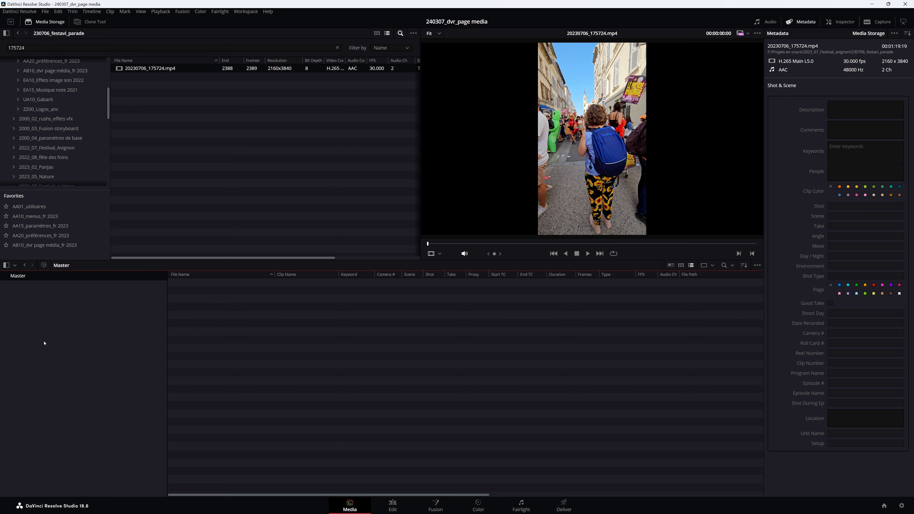
key(ctrl+i)
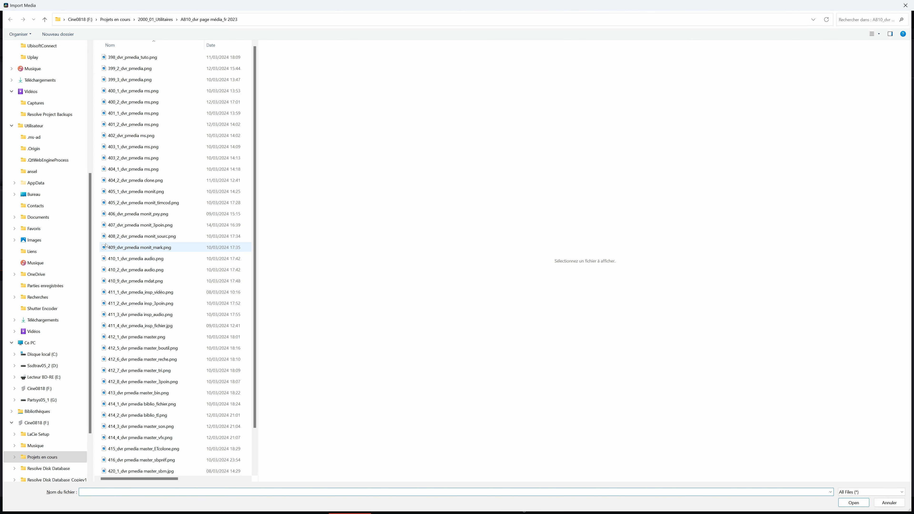
click(14, 457)
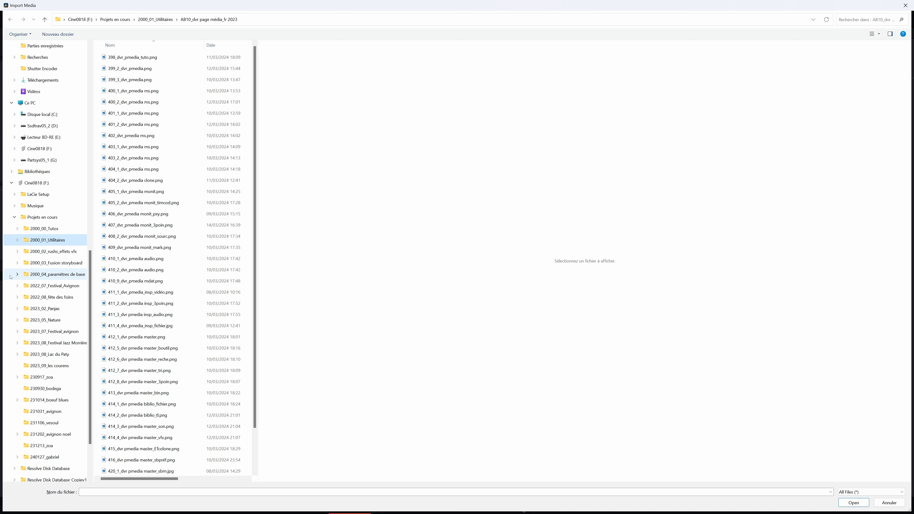
click(48, 286)
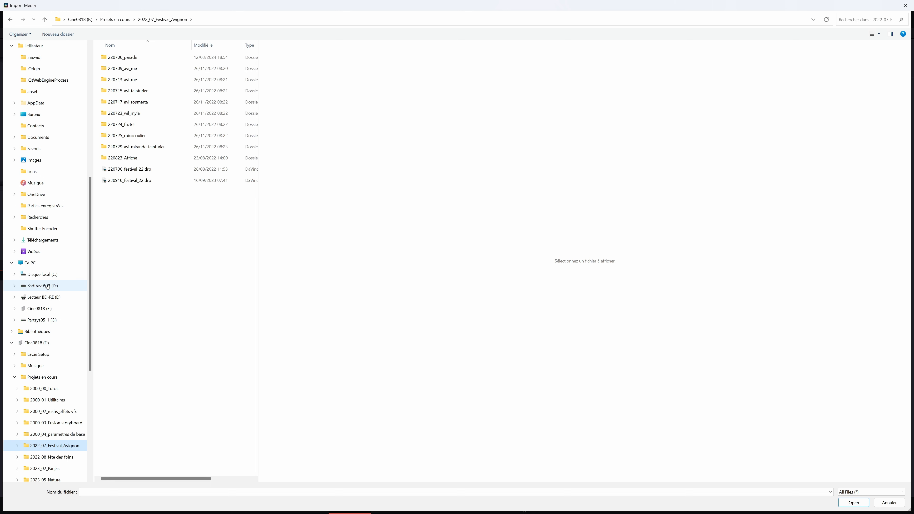
double_click(122, 58)
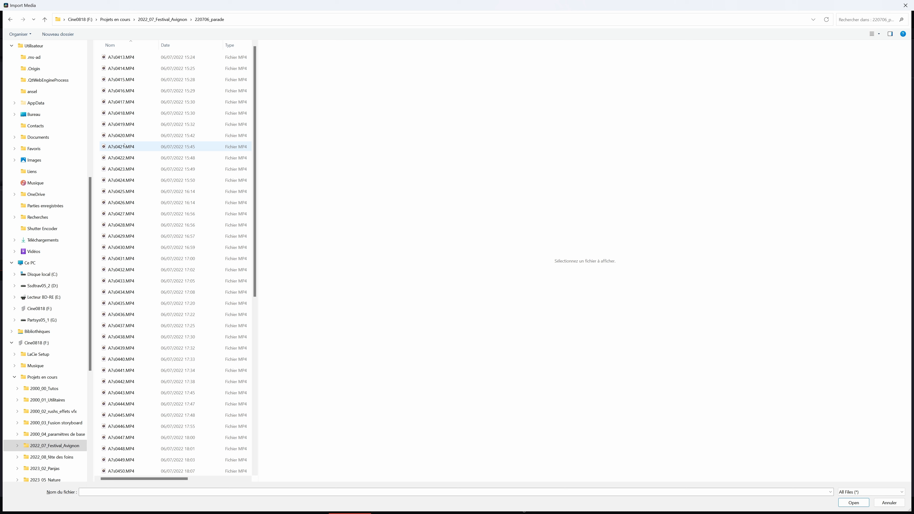
click(115, 149)
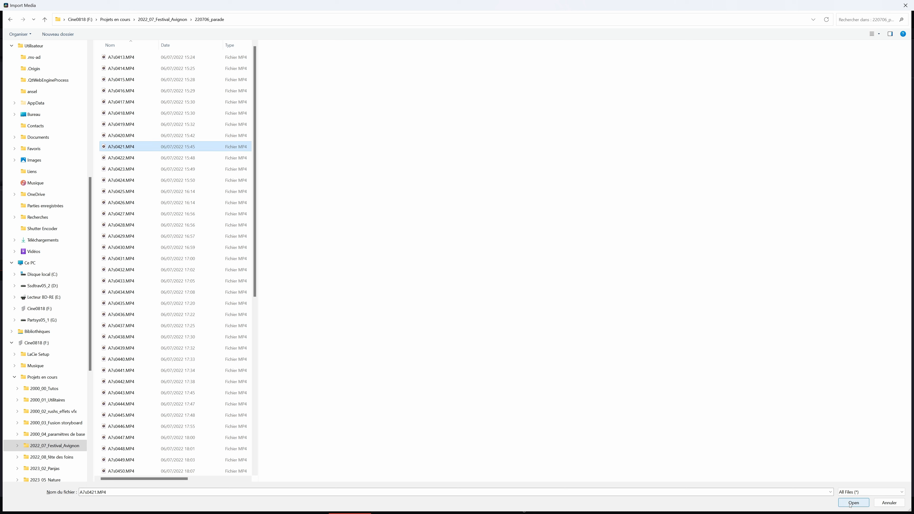
double_click(115, 146)
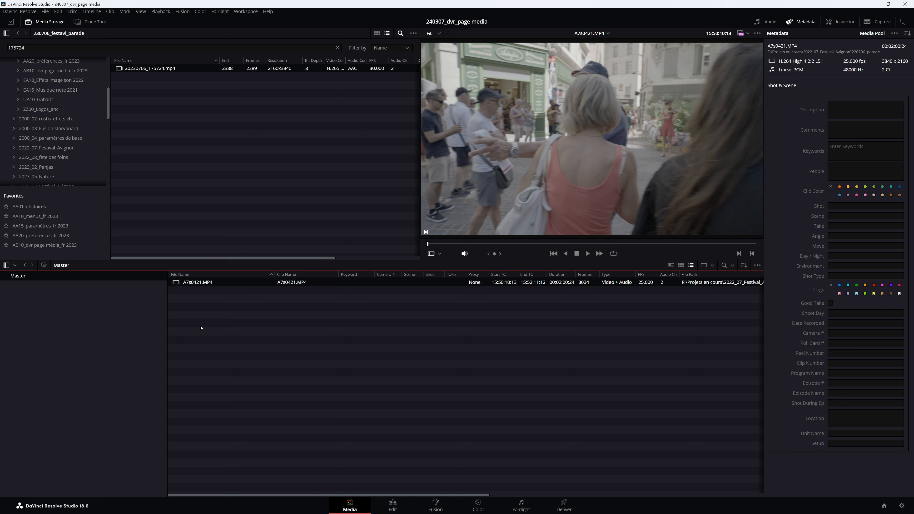
right_click(9, 275)
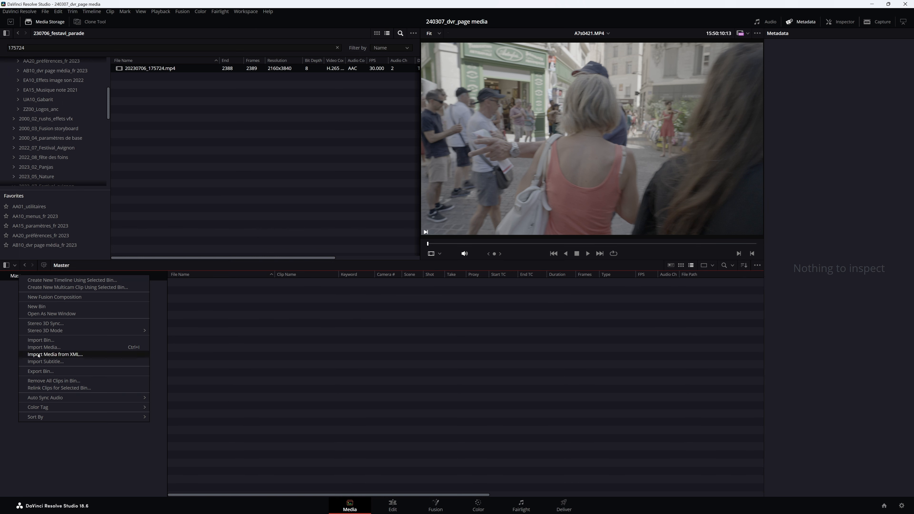
click(135, 350)
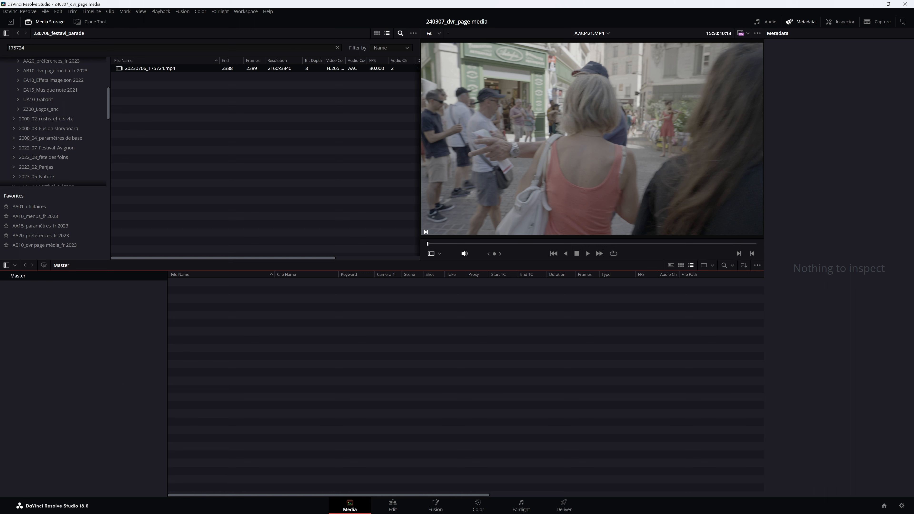
- Switch to Windows File Explorer, find A7s0421.MP4 in 2022_07_Festival_Avignon/220706_parade and bring it into the project's Master bin
key(super+e)
scroll(341, 333, down, 6)
click(347, 313)
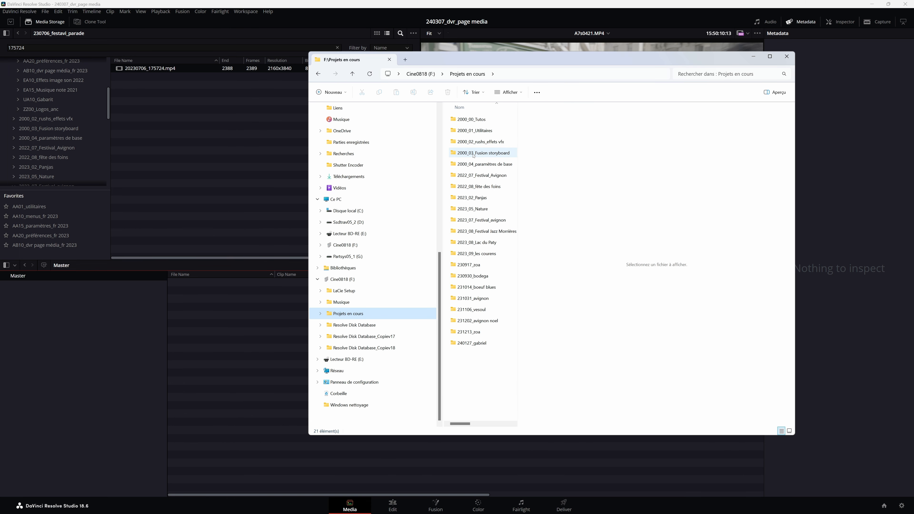
double_click(482, 175)
click(470, 120)
double_click(471, 120)
click(469, 306)
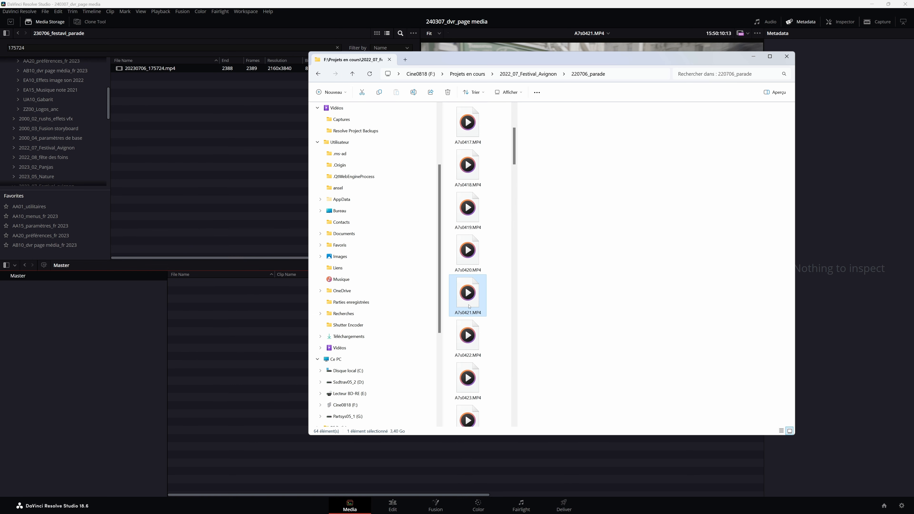
drag(469, 306, 235, 341)
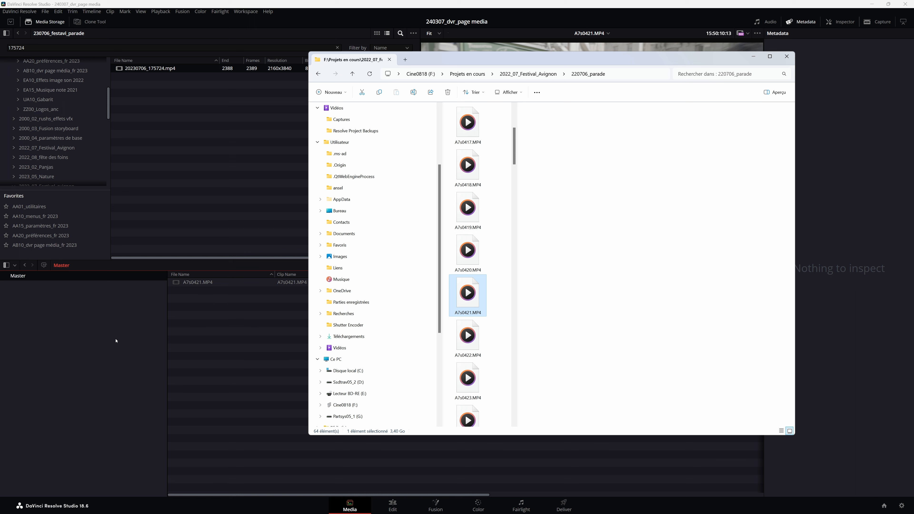
- Add the whole 220706_parade folder from File Explorer as a bin under Master, and delete that bin
click(528, 74)
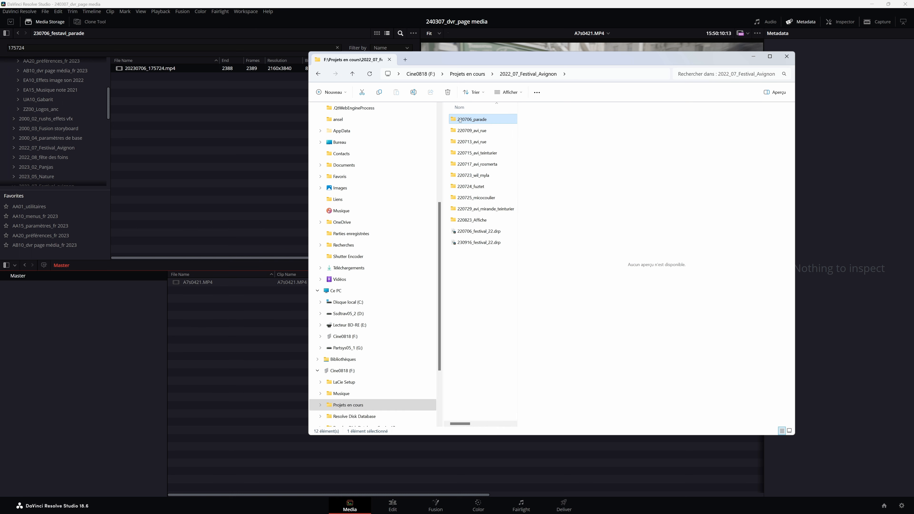
drag(453, 119, 17, 278)
click(32, 285)
key(Delete)
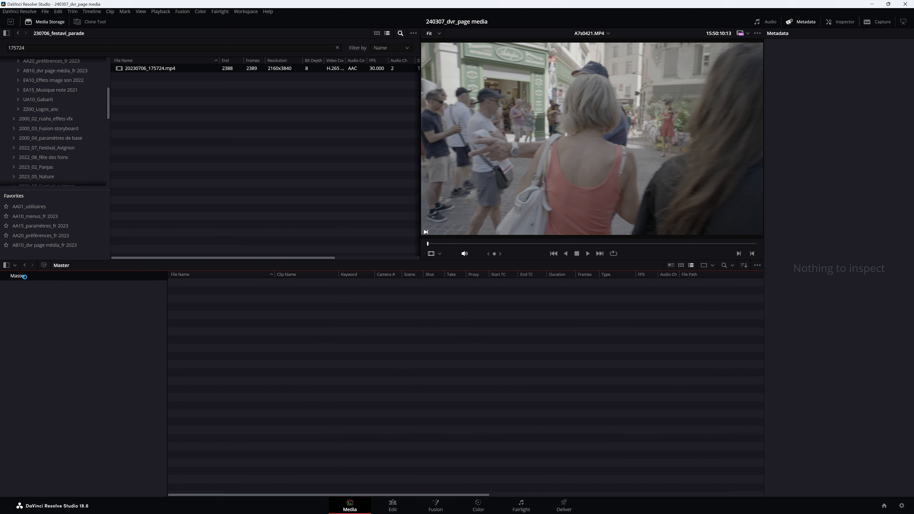
- Close the media storage search and examine the commands available for the Master bin
click(400, 33)
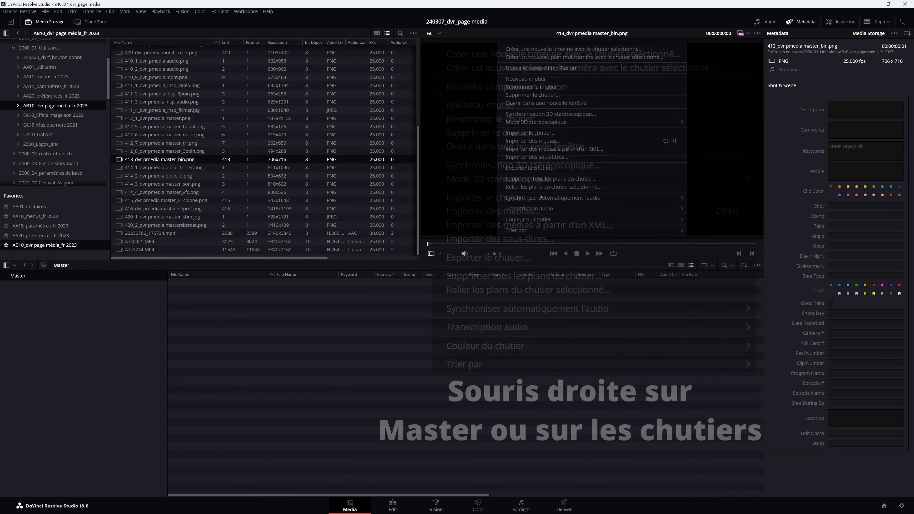
right_click(18, 277)
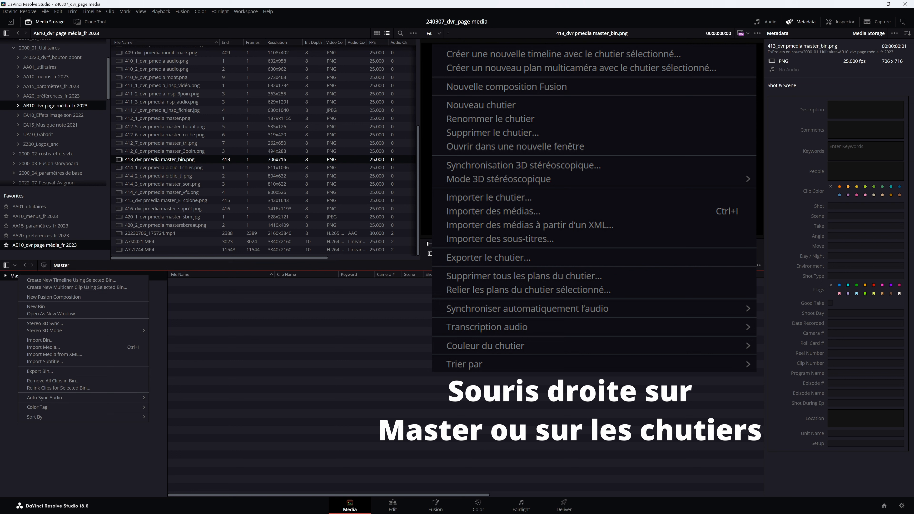
click(14, 336)
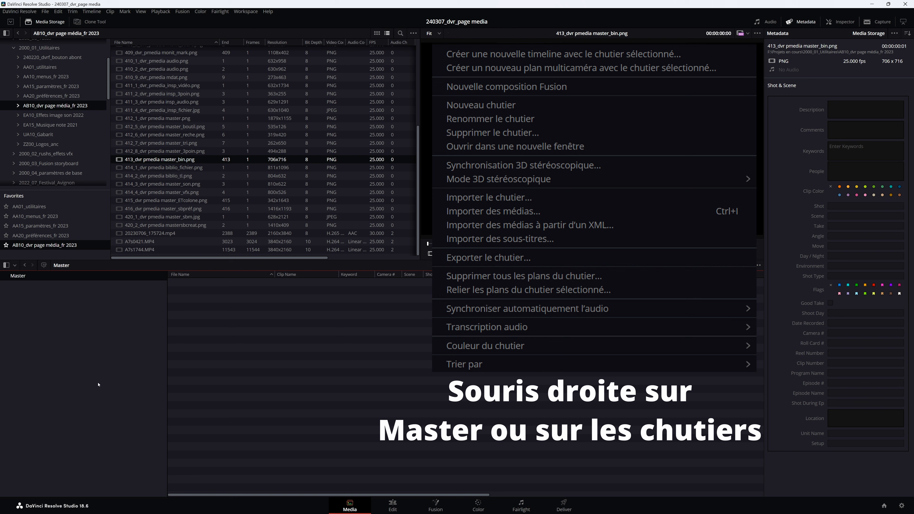
- Create two bins under Master named A_Timeline and B_Logos Titres
key(ctrl+shift+n)
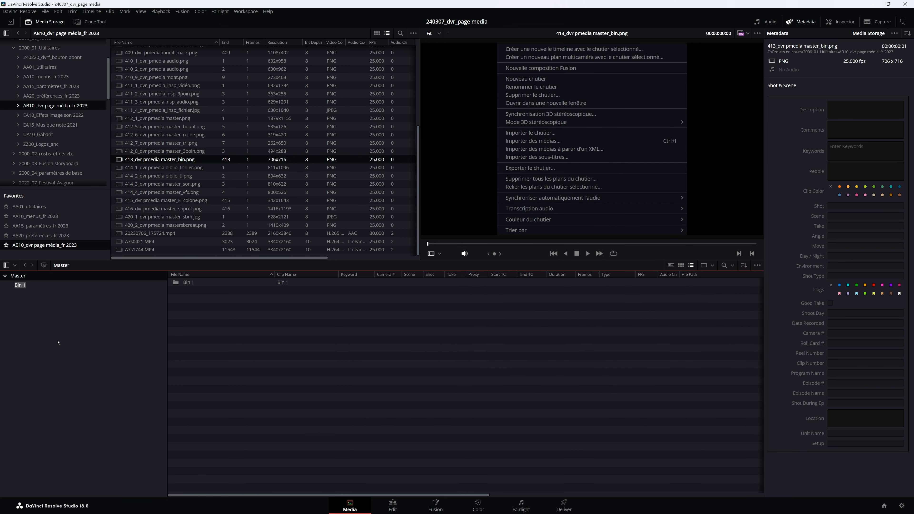
text(A_Timeline)
key(Return)
key(ctrl+shift+n)
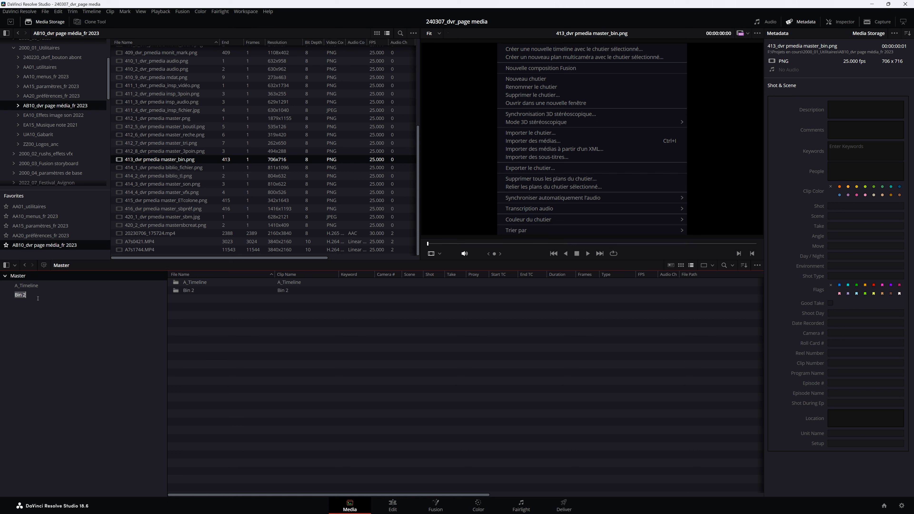
text(B_Logos Titres)
key(Return)
- Add two more bins under Master named C_sound design and D_Utilitaires
key(ctrl+shift+n)
text(C_sound design)
key(Return)
key(ctrl+shift+n)
text(D_Utilitaires)
key(Return)
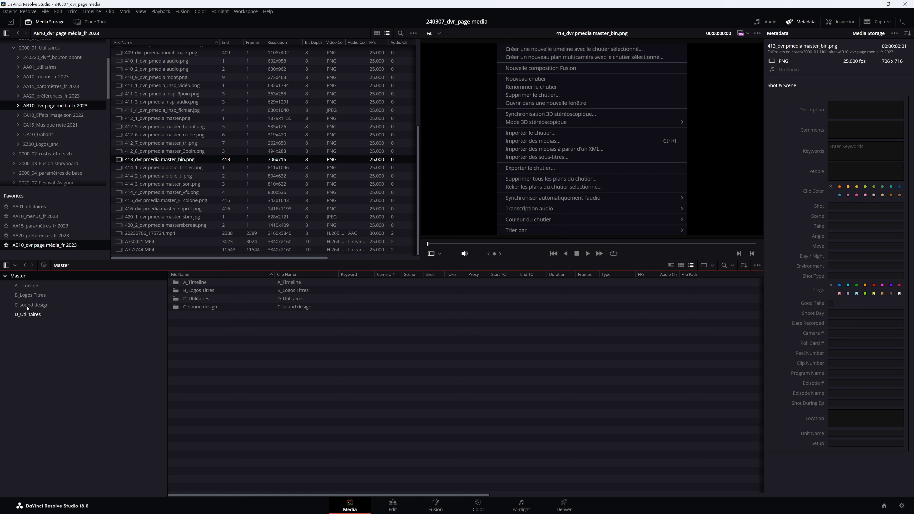
- Check the Master bin's sort options and create three further bins under Master named E_Étalonnage, F_VFX and Rushes
right_click(13, 276)
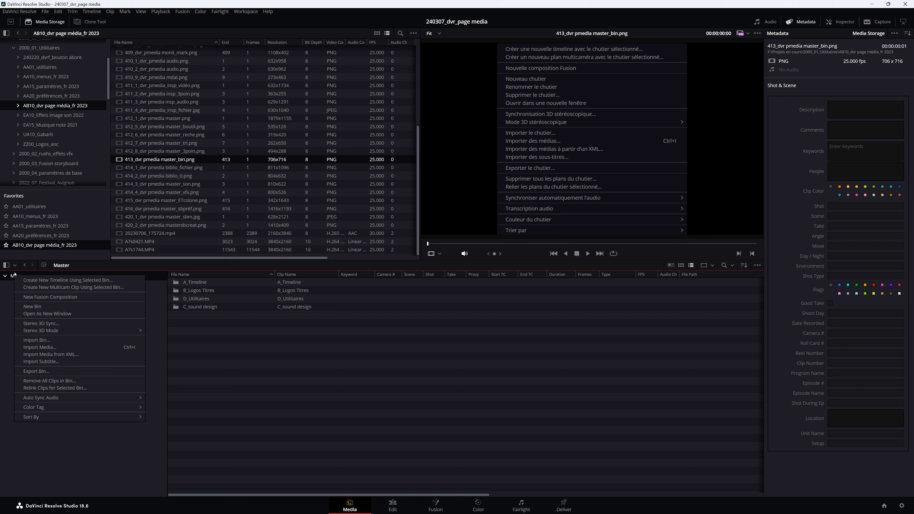
mouse_move(90, 416)
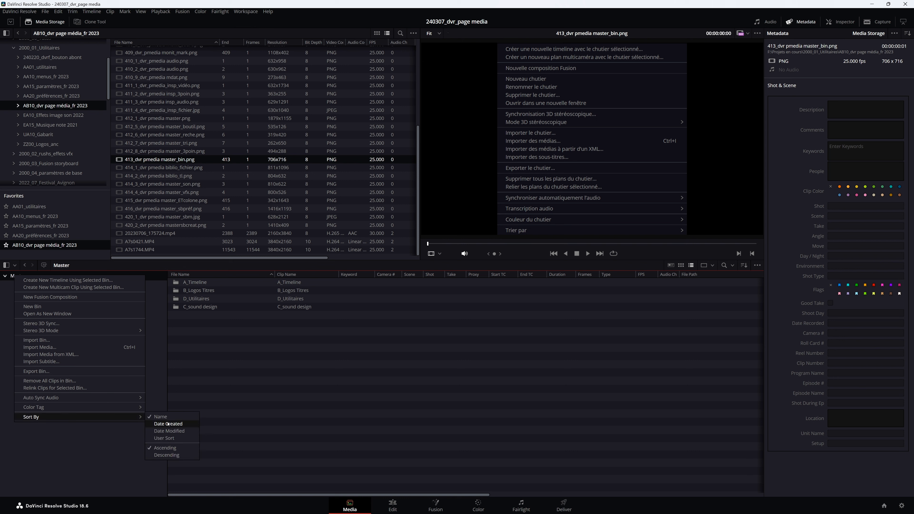
click(32, 306)
text(E_Étalonnage)
key(Return)
key(ctrl+shift+n)
text(F_VFX)
key(Return)
key(ctrl+shift+n)
text(Rushes)
key(Return)
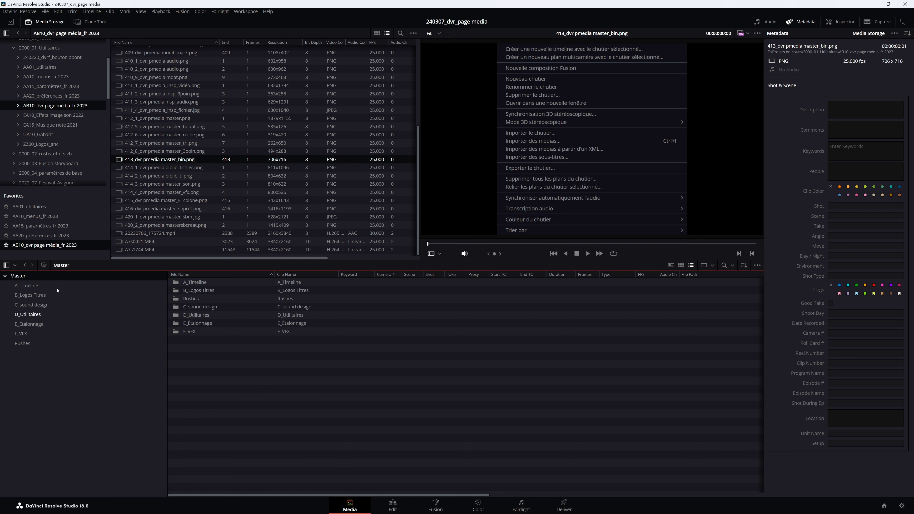
- Import the 220706_parade folder from Projets en cours/2022_07_Festival_Avignon as a sub-bin of the Rushes bin
scroll(40, 83, up, 1)
click(40, 50)
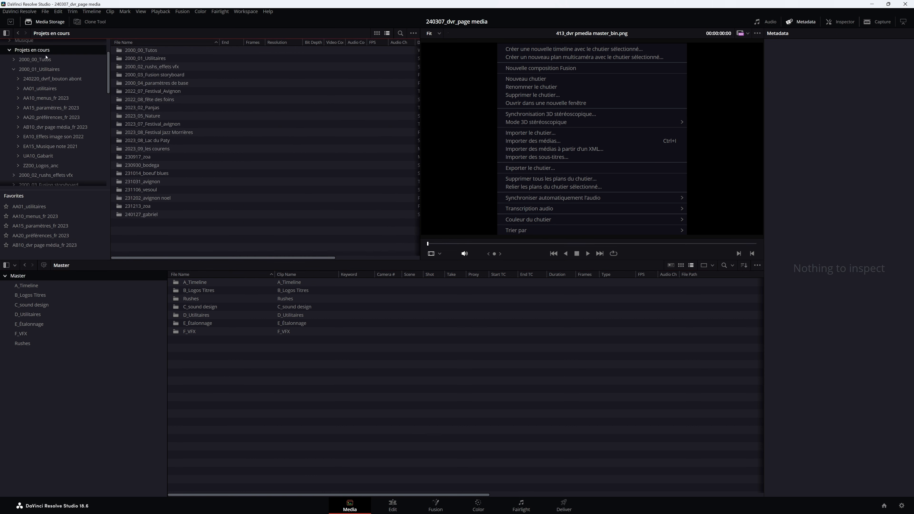
click(146, 92)
double_click(146, 92)
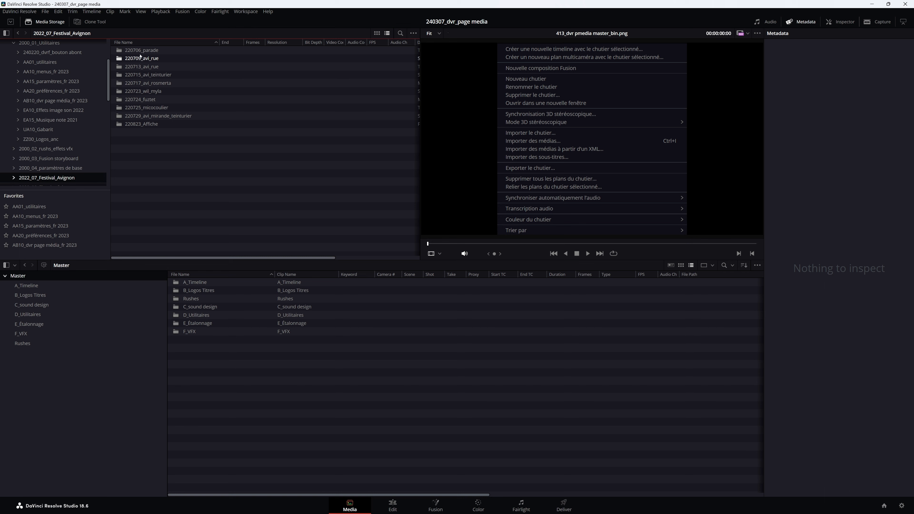
drag(127, 50, 24, 345)
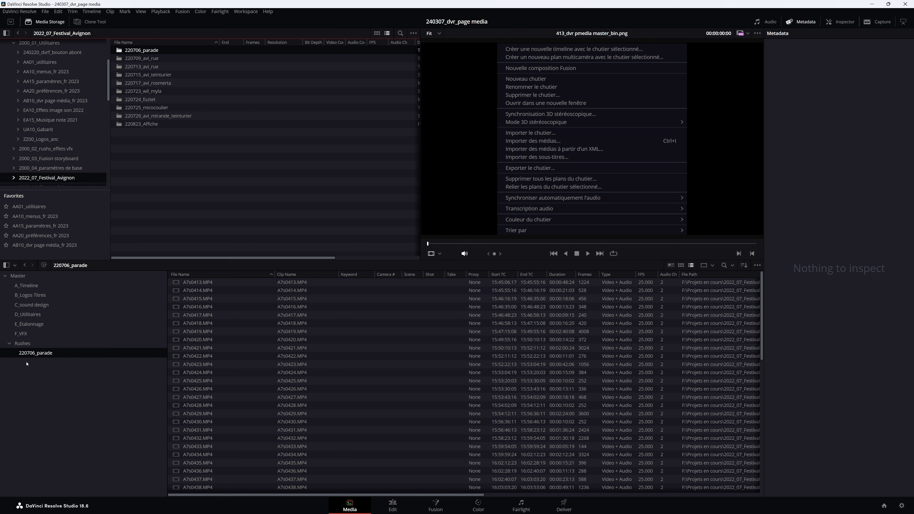
- Import the 240218_vance burberry_rushes folder from 2000_00_Tutos as a second sub-bin of the Rushes bin
scroll(50, 119, up, 3)
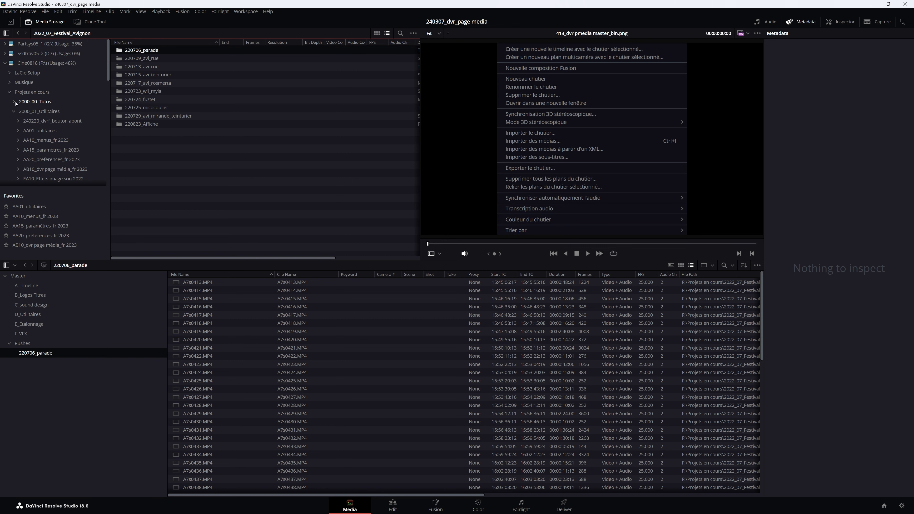
click(24, 102)
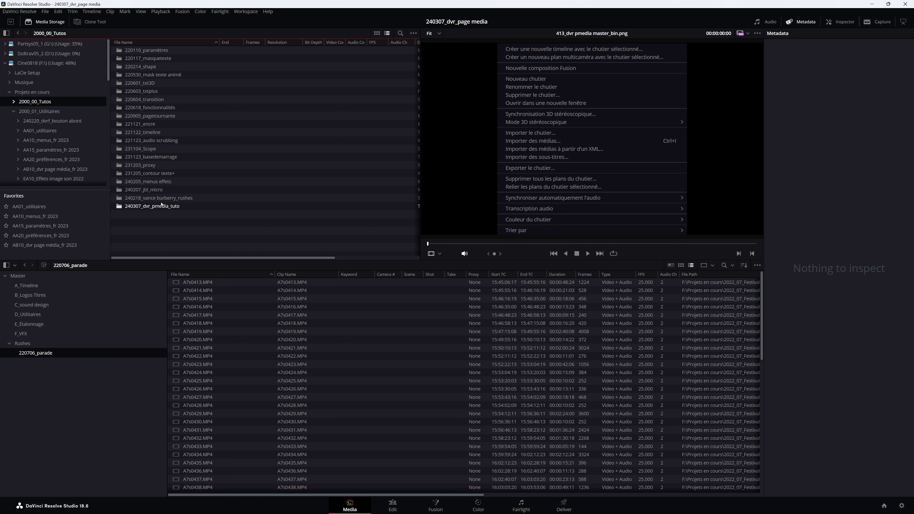
click(131, 199)
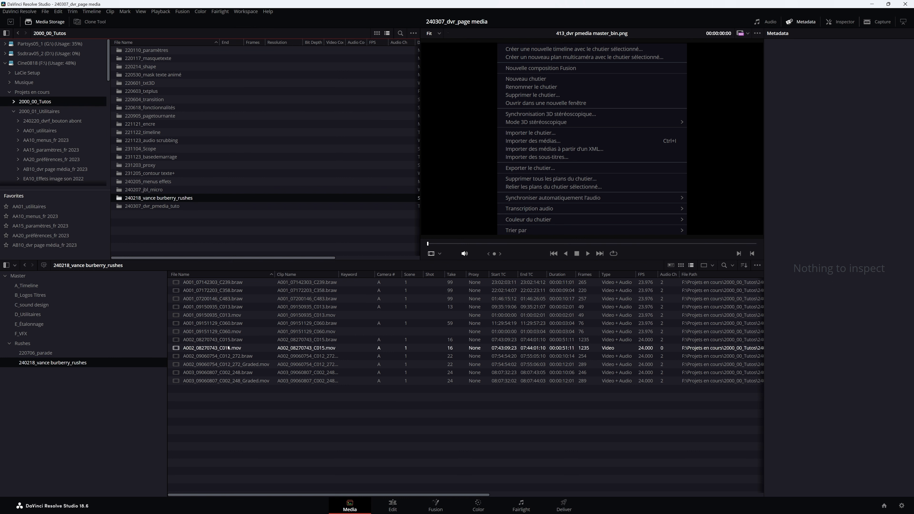
- Inspect the audio and file properties of A001_07172203_C358.braw in the Inspector
click(217, 291)
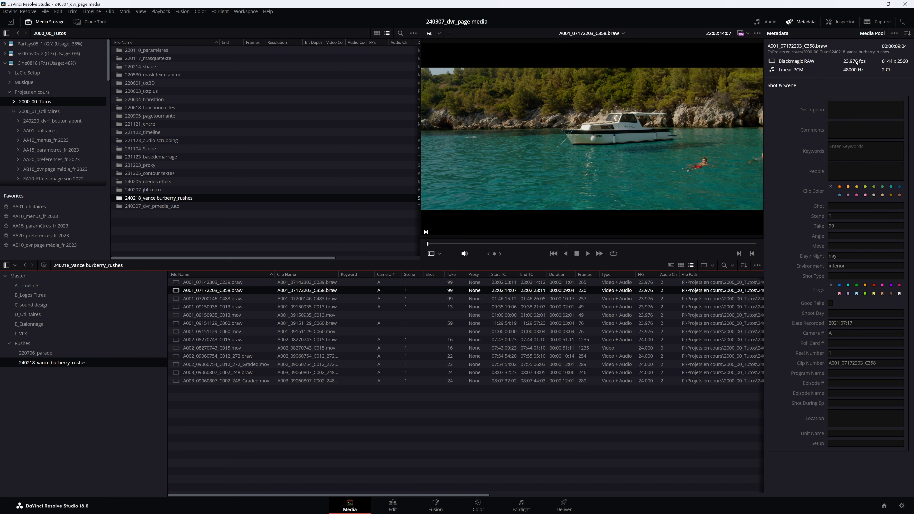
click(838, 22)
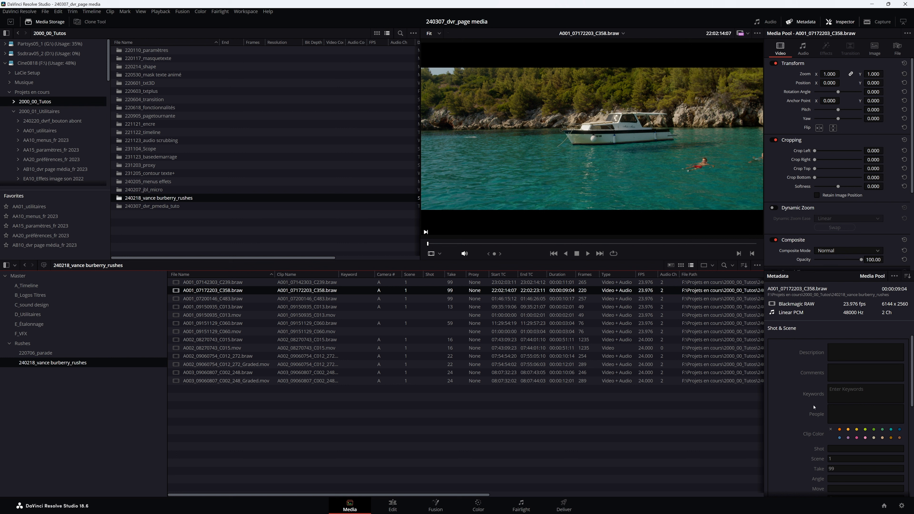
click(802, 48)
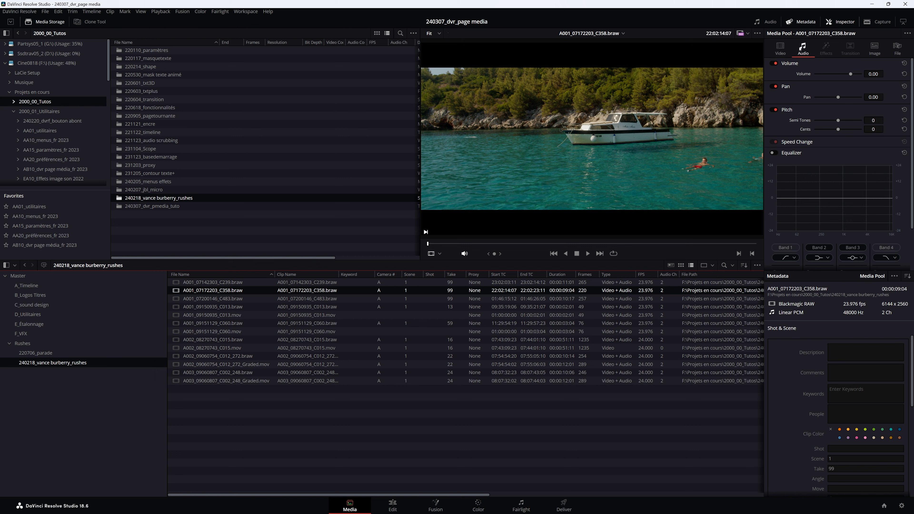
click(898, 49)
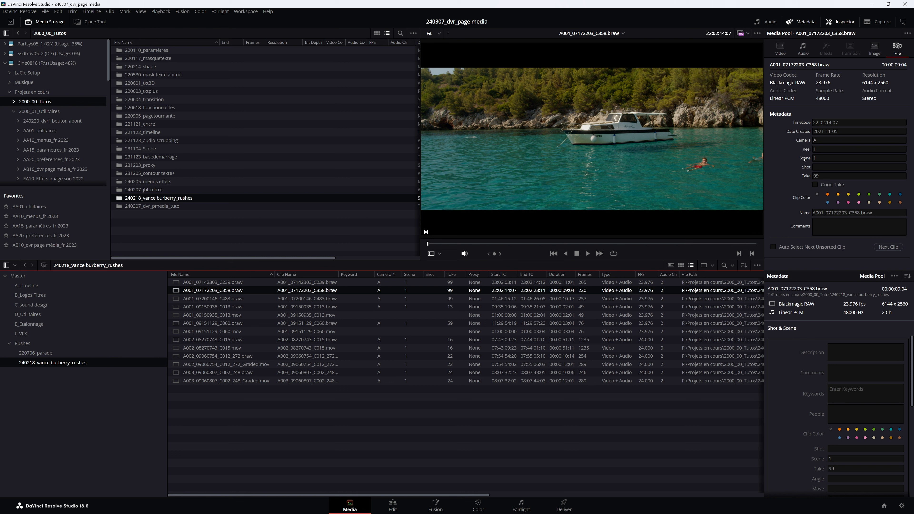
click(821, 166)
- Change the clip name of A7s0421.MP4 in the 220706_parade bin to "Avignon république"
click(35, 352)
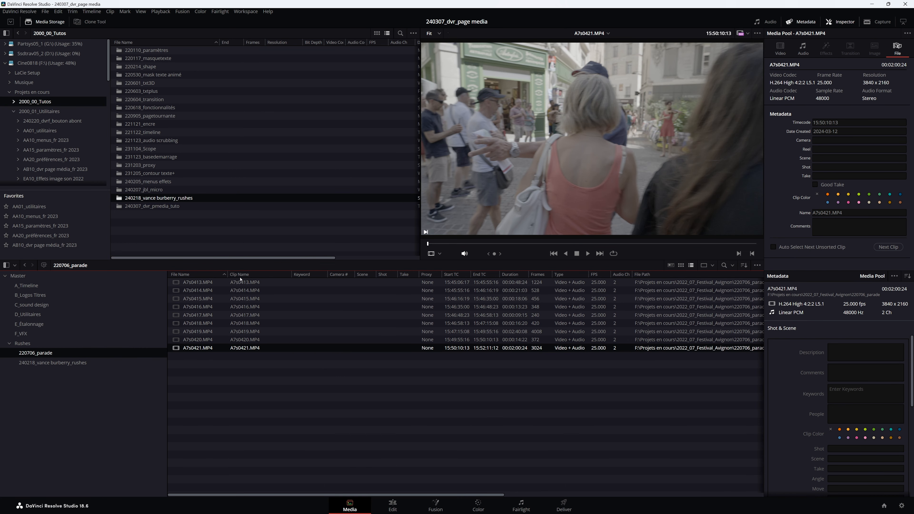
double_click(253, 351)
text(A)
text(vignon république)
key(Return)
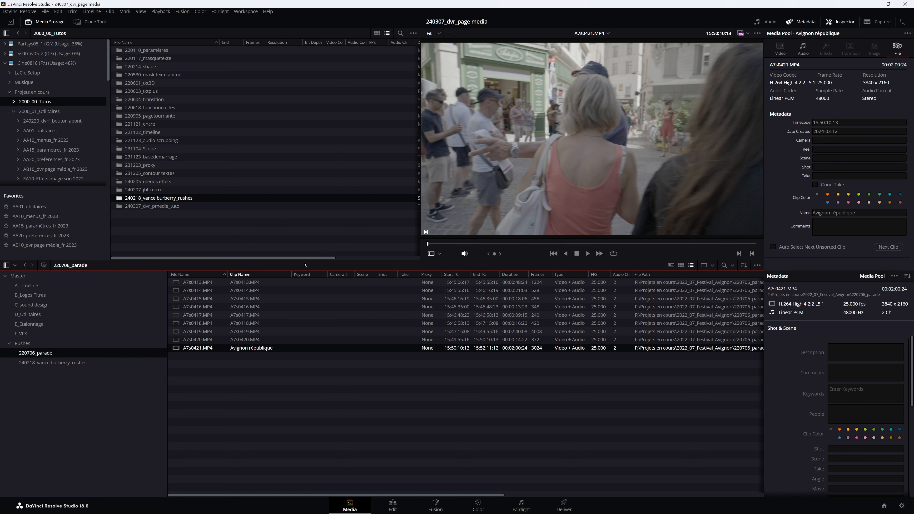
- Add the keyword Avignon to the A7s0421.MP4 clip
double_click(308, 348)
text(Avignon)
key(Return)
- Replace the word Avignon in the A7s0421.MP4 clip name so that it reads "rue république"
double_click(240, 350)
drag(252, 348, 206, 349)
key(BackSpace)
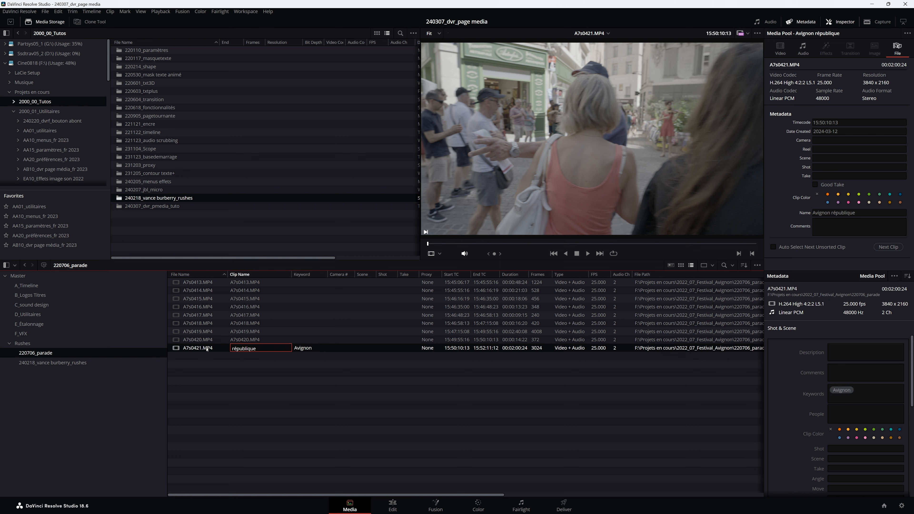
text(rue)
key(Return)
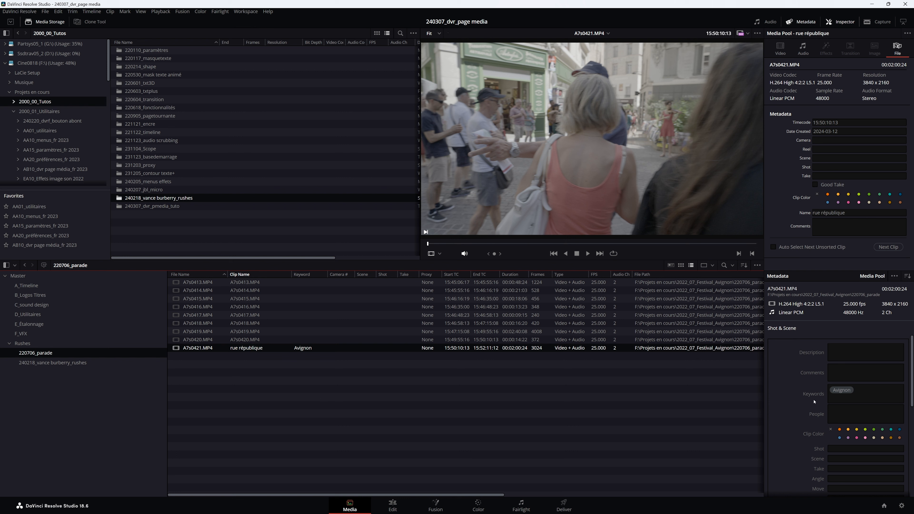
- Fill in the A7s0421.MP4 metadata with camera B, scene 2, shot 5 and take 3
click(852, 393)
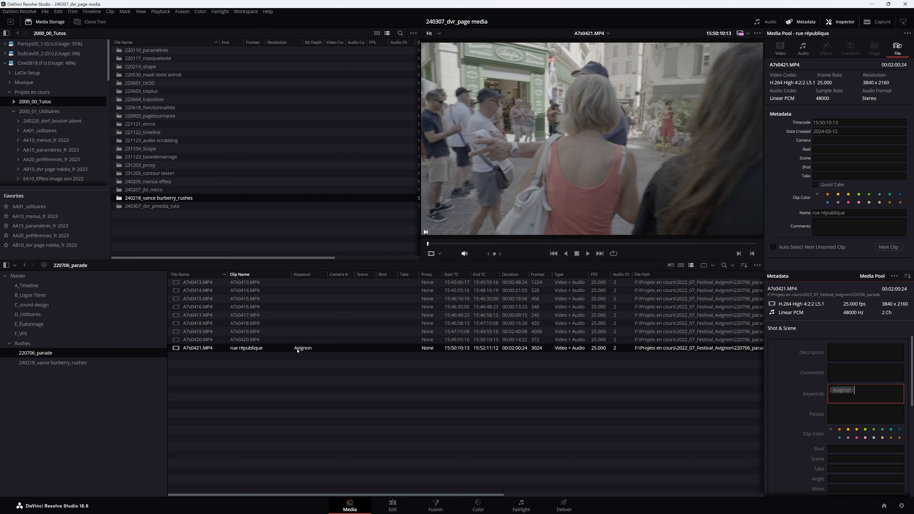
click(817, 140)
text(B)
click(829, 156)
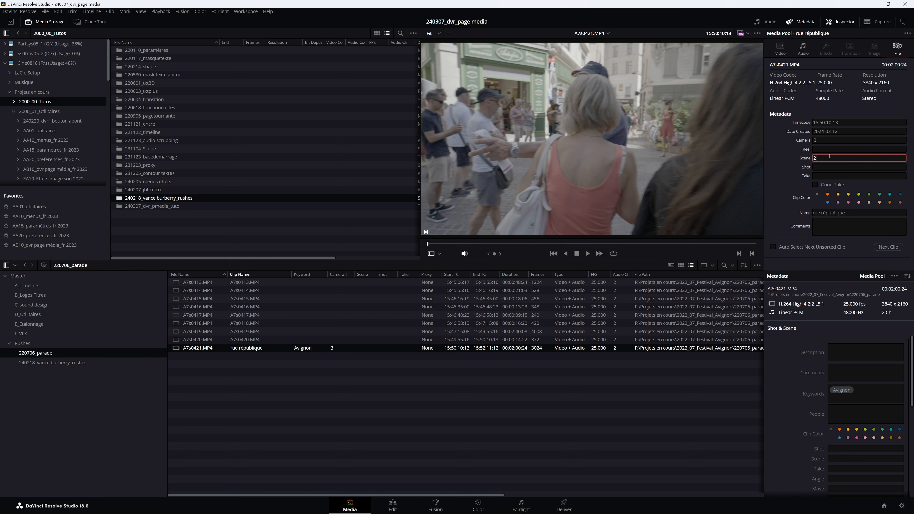
click(829, 167)
text(5)
click(826, 175)
text(3)
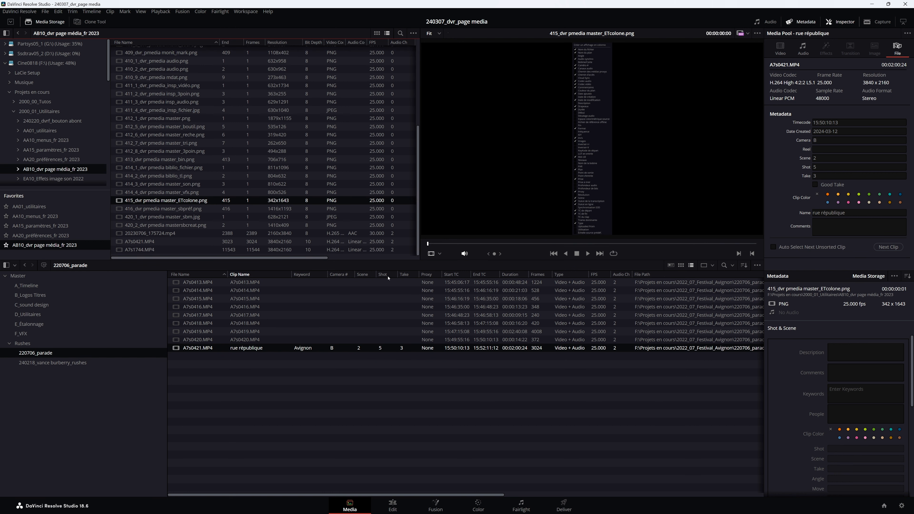
- Examine the column display choices of the 220706_parade clip list and the options offered for its clips
right_click(262, 275)
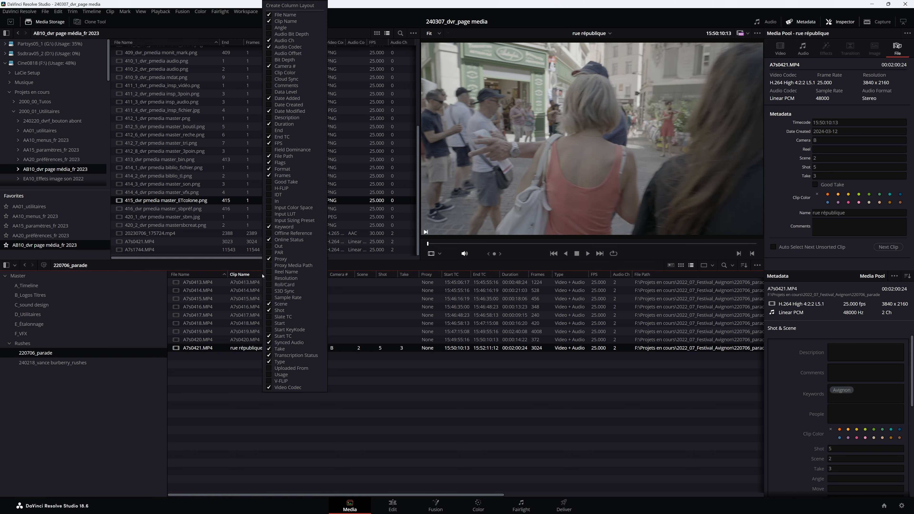
click(151, 201)
right_click(215, 278)
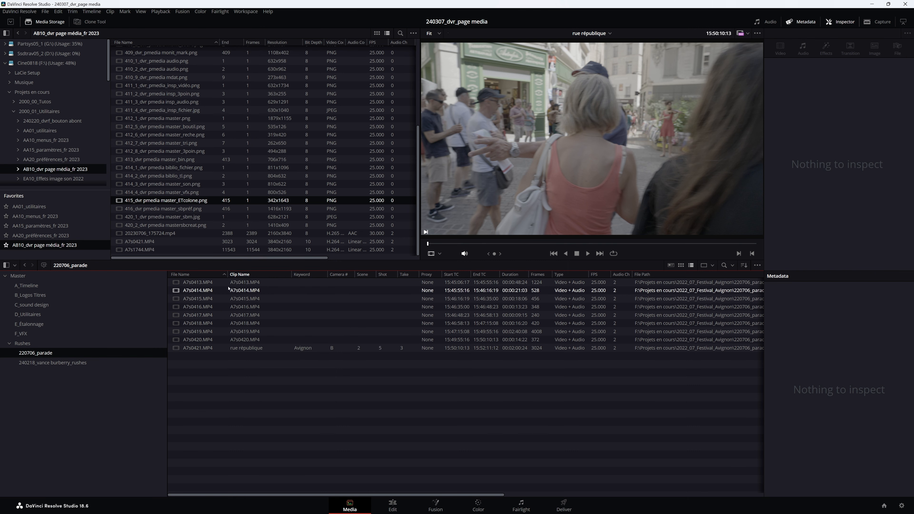
right_click(203, 291)
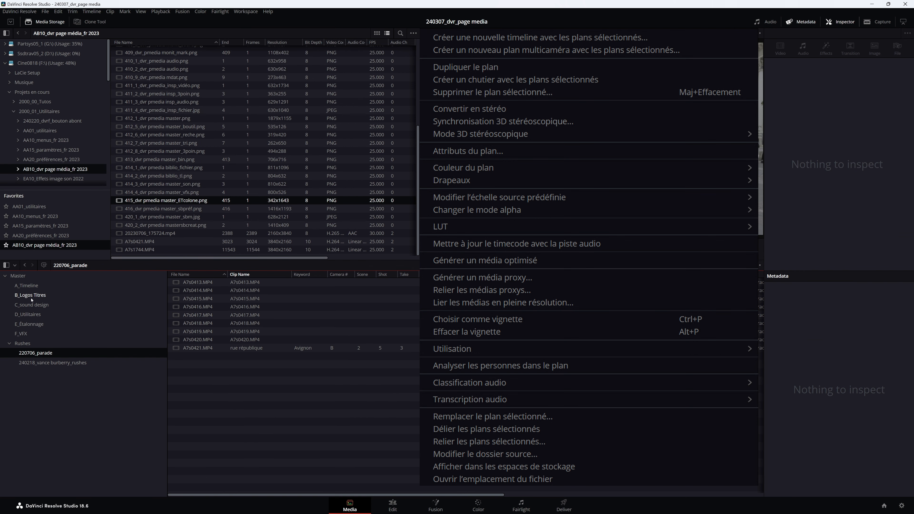
- Create a timeline with the default settings from the rue république clip and move it into the A_Timeline bin
click(32, 287)
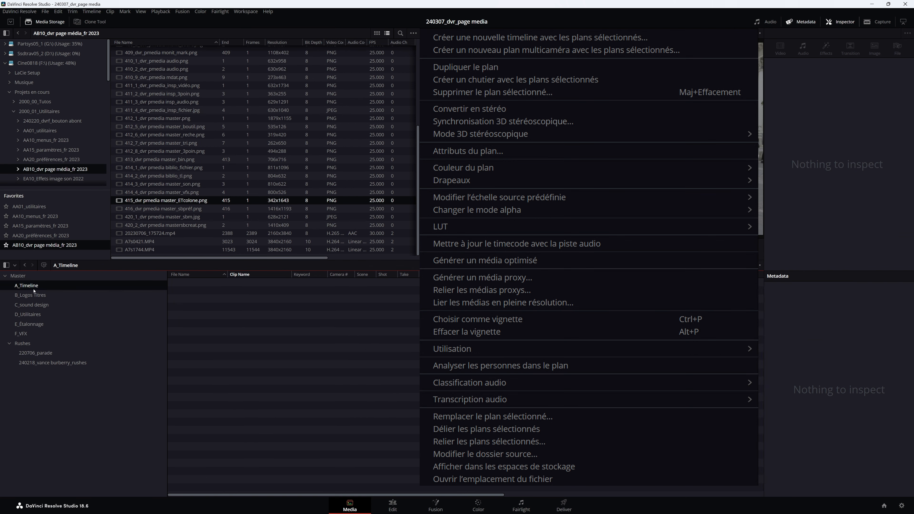
click(35, 352)
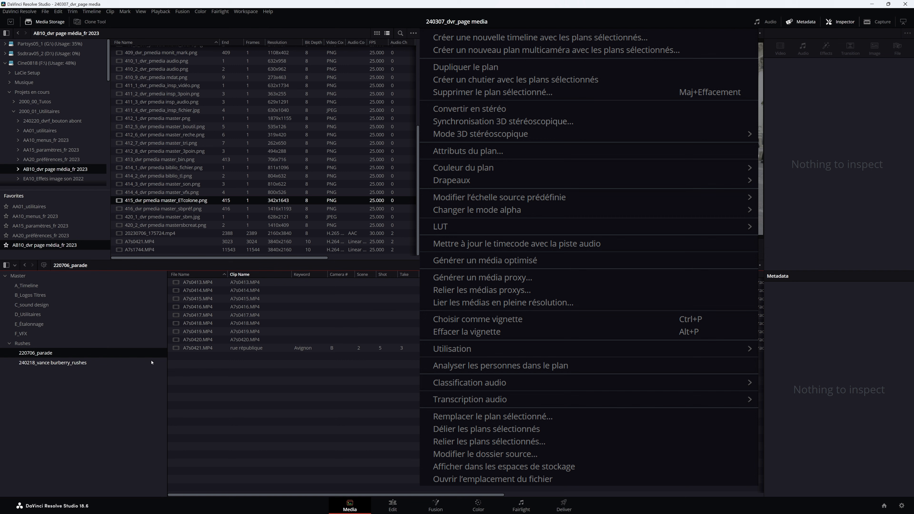
right_click(196, 347)
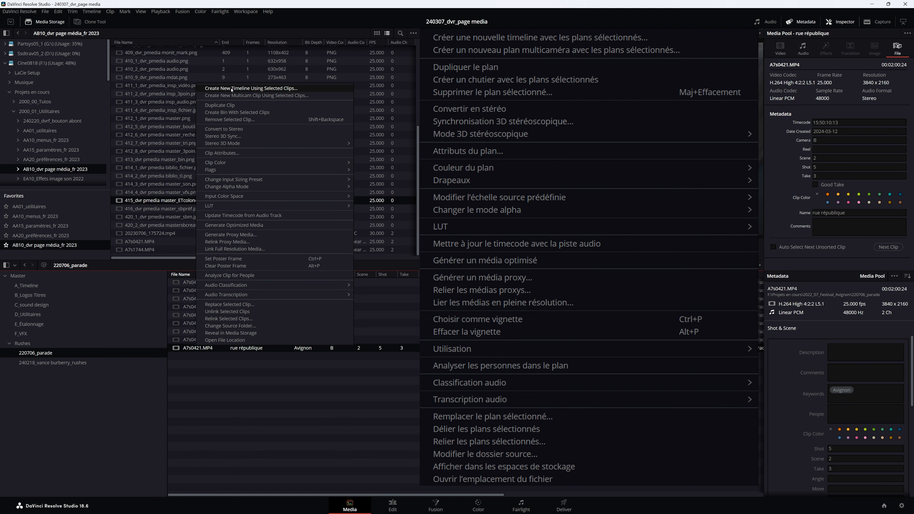
click(230, 89)
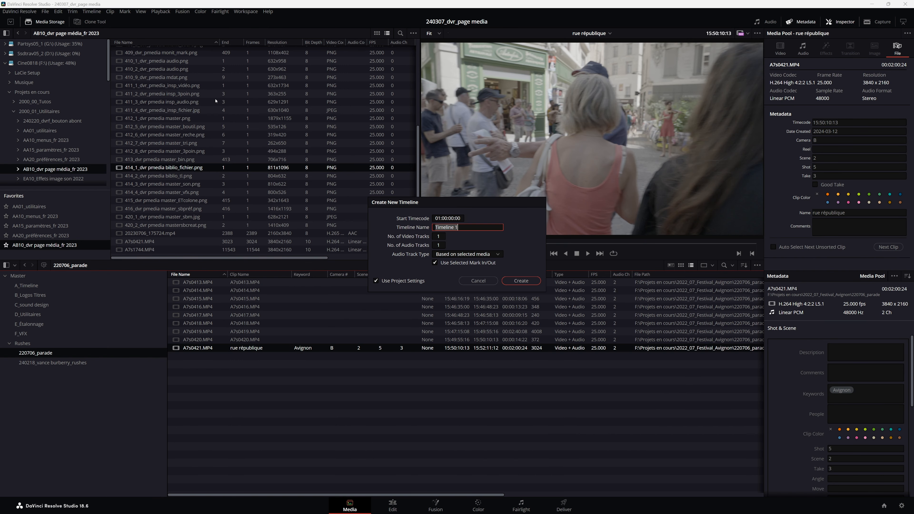
click(521, 281)
drag(196, 356, 33, 285)
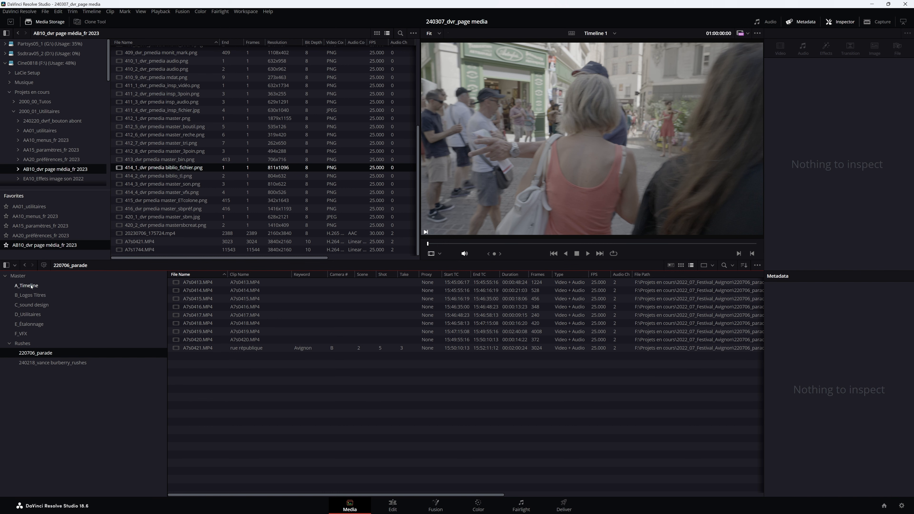
click(31, 285)
- Examine the commands available for the timeline in the A_Timeline bin
click(220, 176)
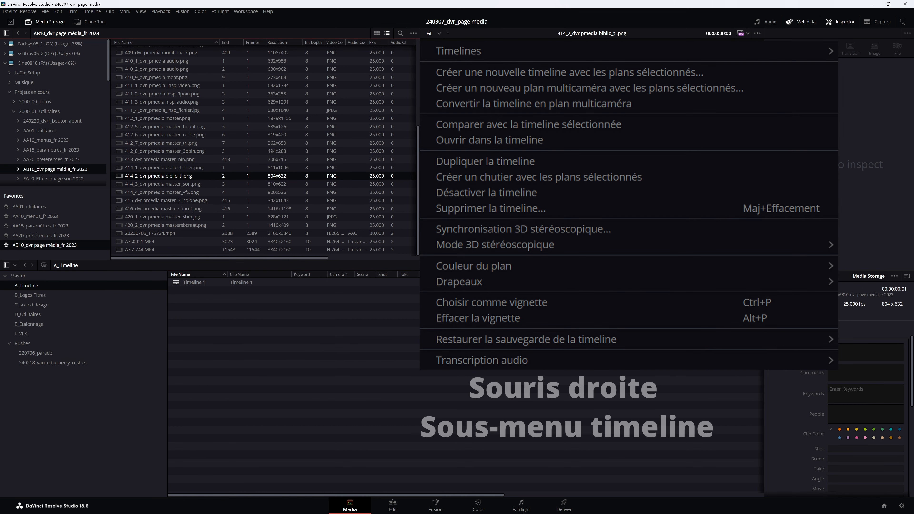
right_click(190, 283)
right_click(190, 284)
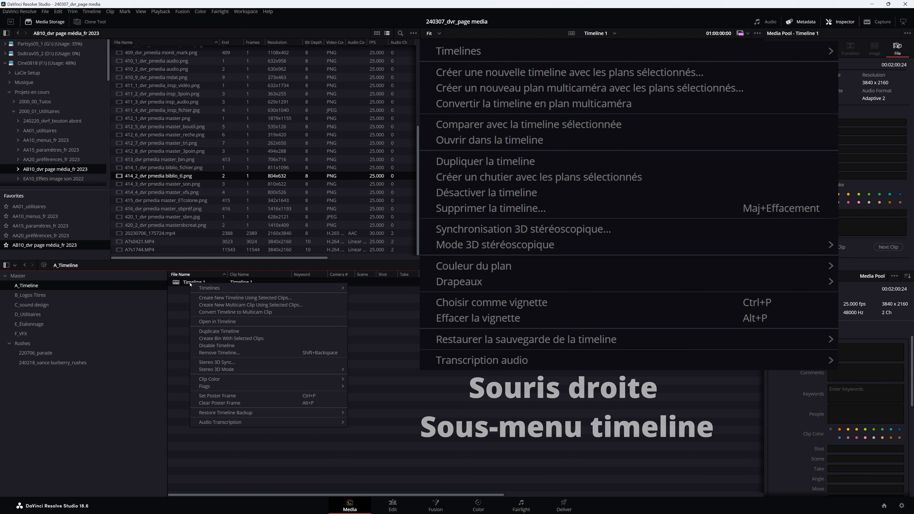
mouse_move(201, 289)
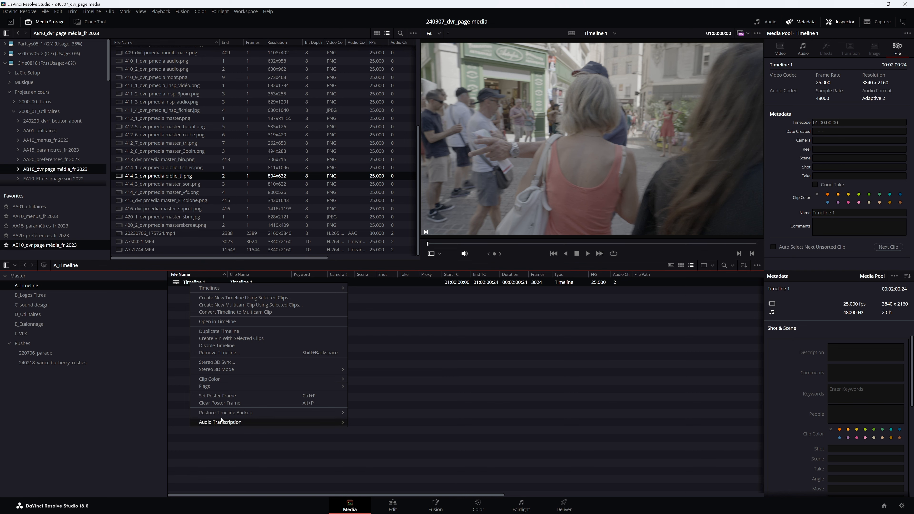
click(180, 401)
- Create a new Fusion composition in the F_VFX bin and check the commands available for it
click(22, 335)
right_click(190, 317)
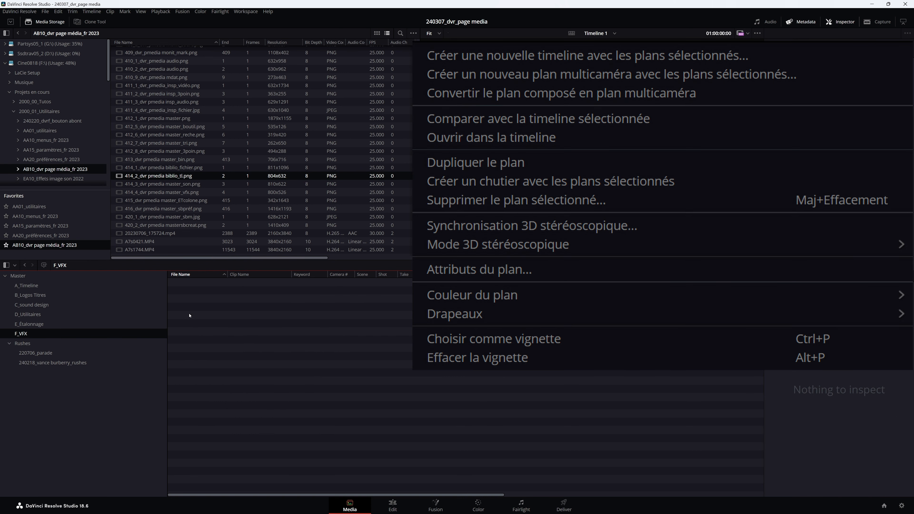
click(234, 349)
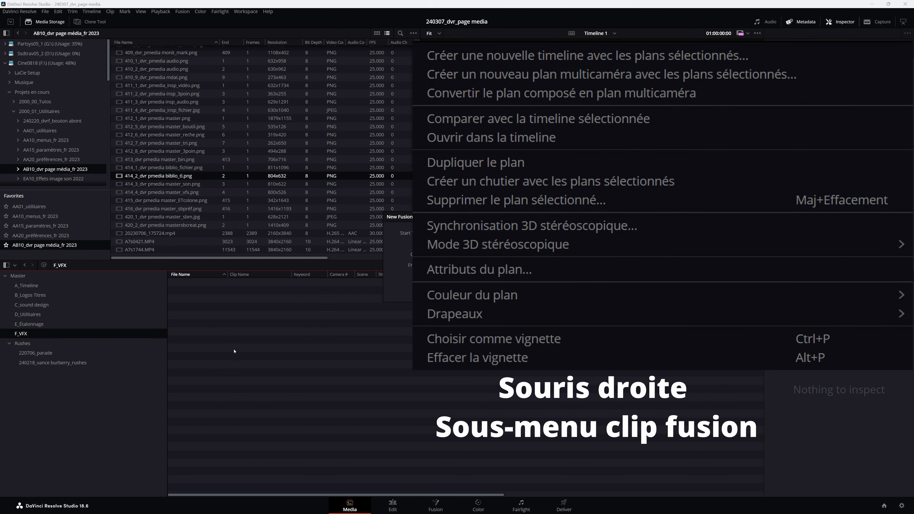
right_click(201, 283)
- Create the sub-bins Sd_Musique and Sd_Bruitage inside the C_sound design bin
click(28, 305)
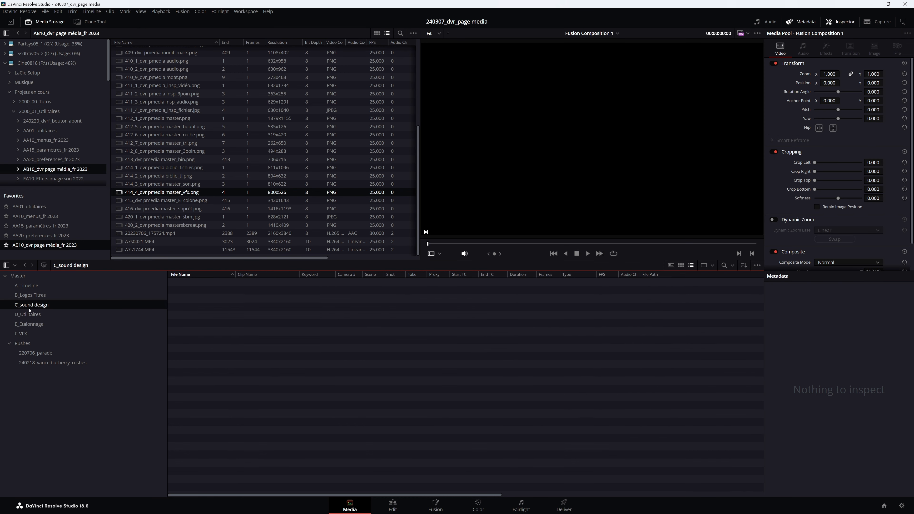
right_click(212, 310)
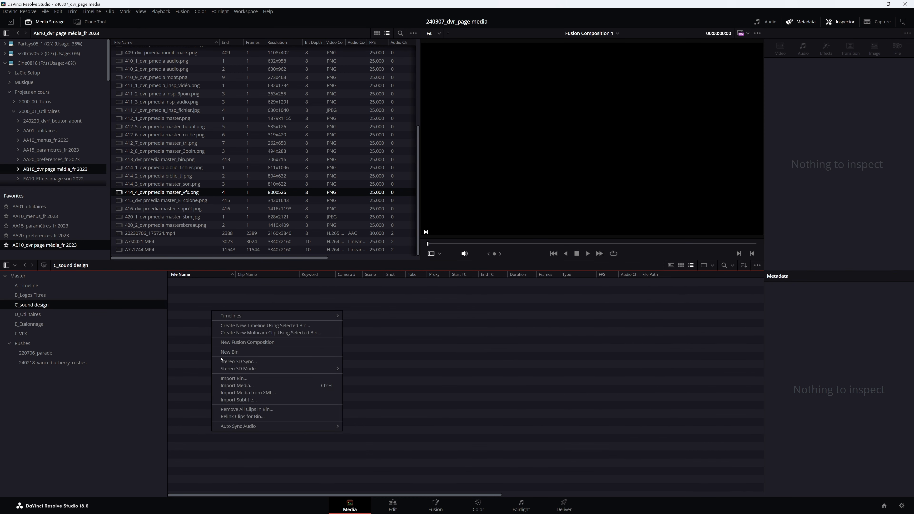
click(230, 352)
text(Sd_Musique)
key(Return)
right_click(248, 339)
click(196, 379)
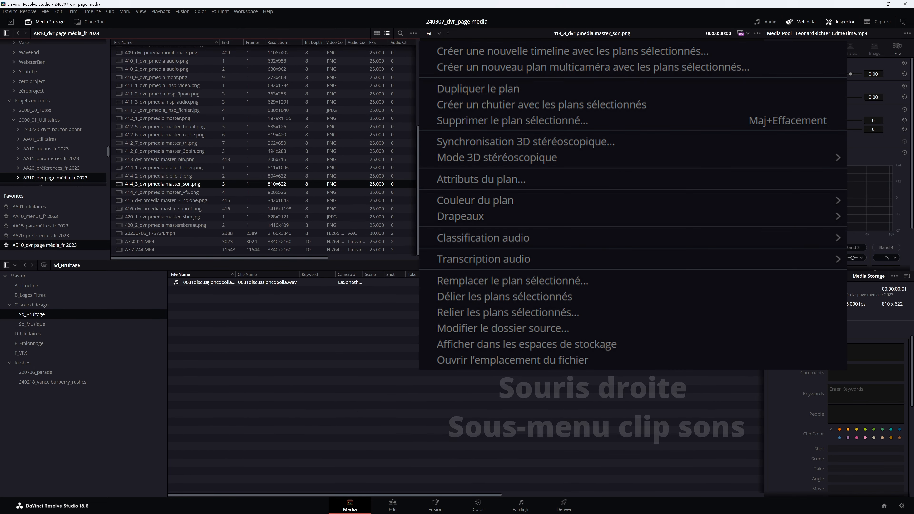
- Examine the commands available for the sound clips in the Sd_Bruitage and Sd_Musique bins
right_click(205, 282)
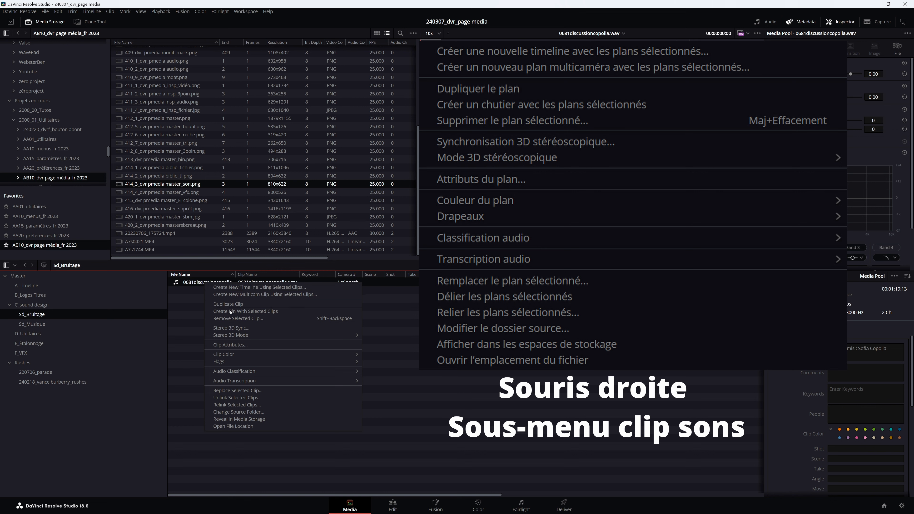
click(33, 325)
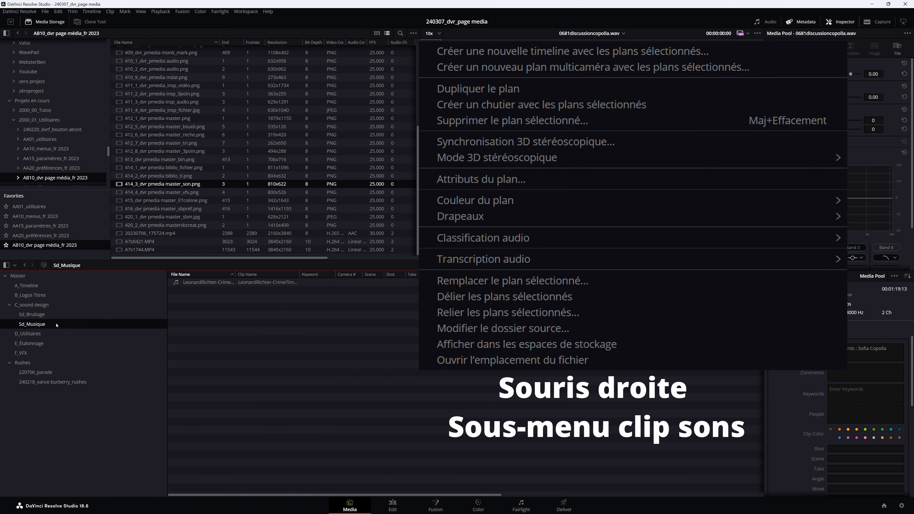
right_click(199, 283)
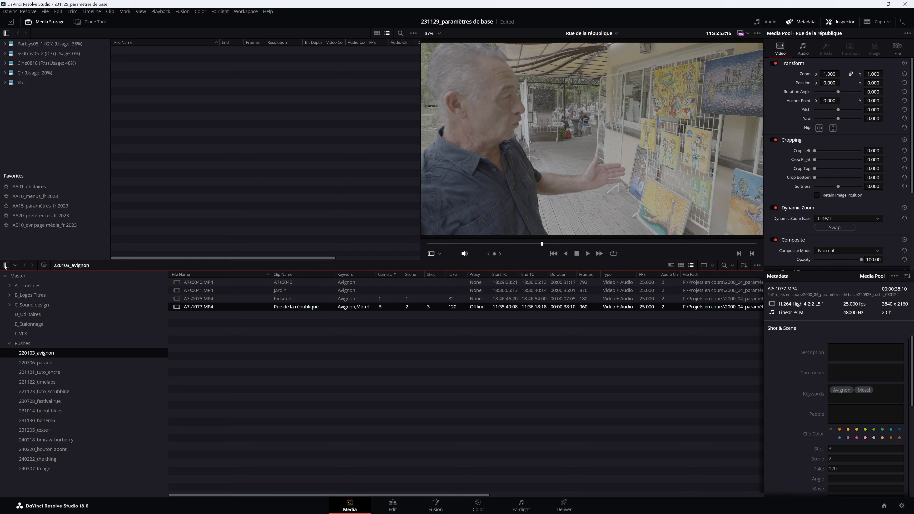
- Hide and restore the bin list, and step through the bin history to 220706_parade and back to 220103_avignon
click(6, 266)
click(5, 265)
click(32, 267)
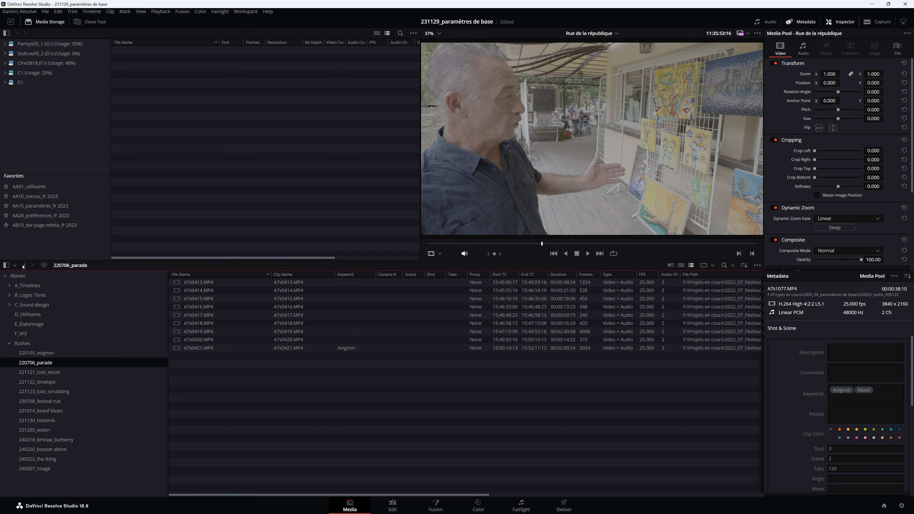
click(24, 265)
- Examine the audio transcription options for the A7s1077.MP4 clip in the 220103_avignon bin
click(198, 307)
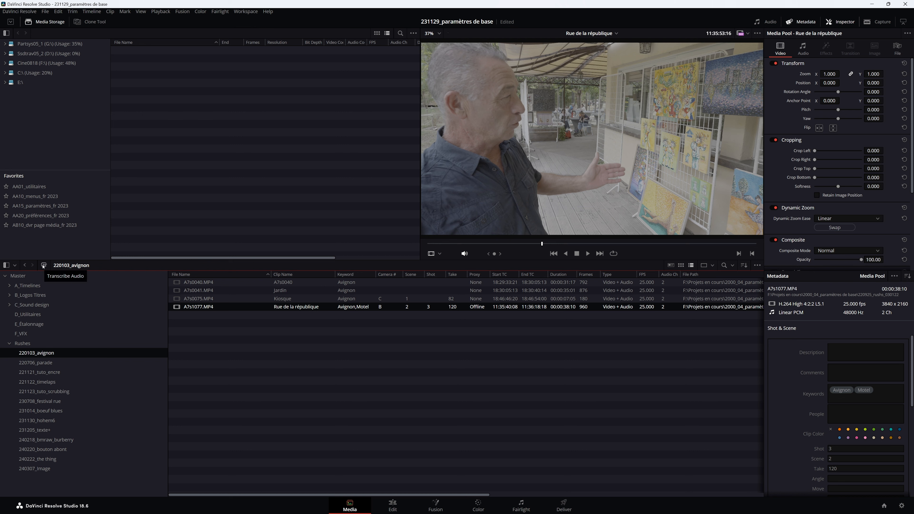
right_click(197, 308)
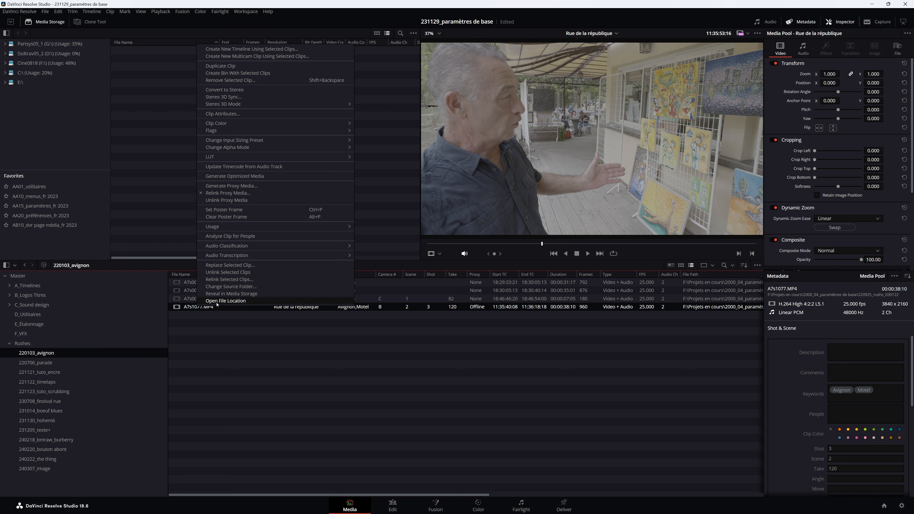
mouse_move(236, 258)
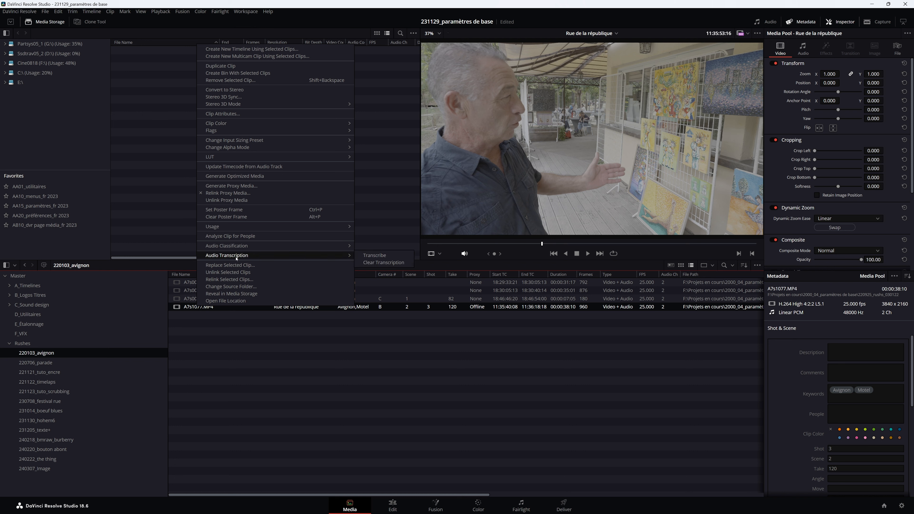
click(380, 259)
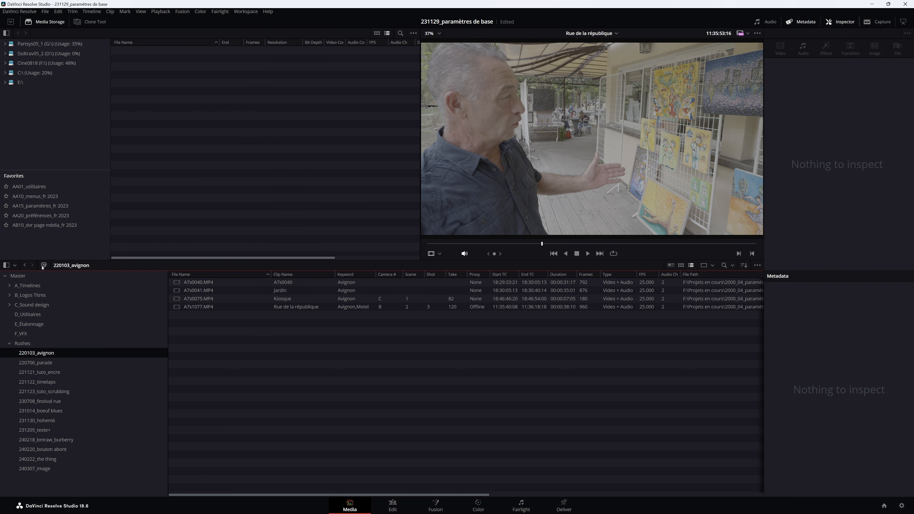
- Review the audio transcription of the A7s1077.MP4 clip, close it and return to the 220103_avignon bin
click(197, 307)
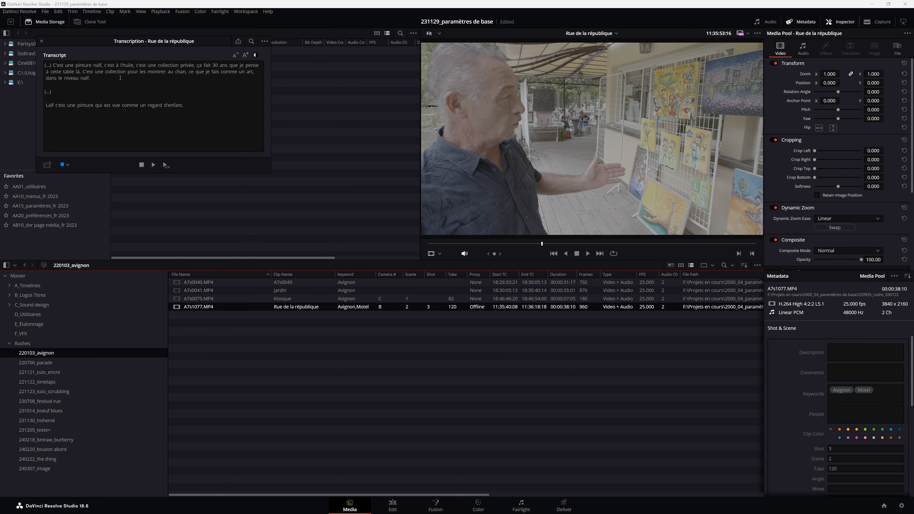
key(Escape)
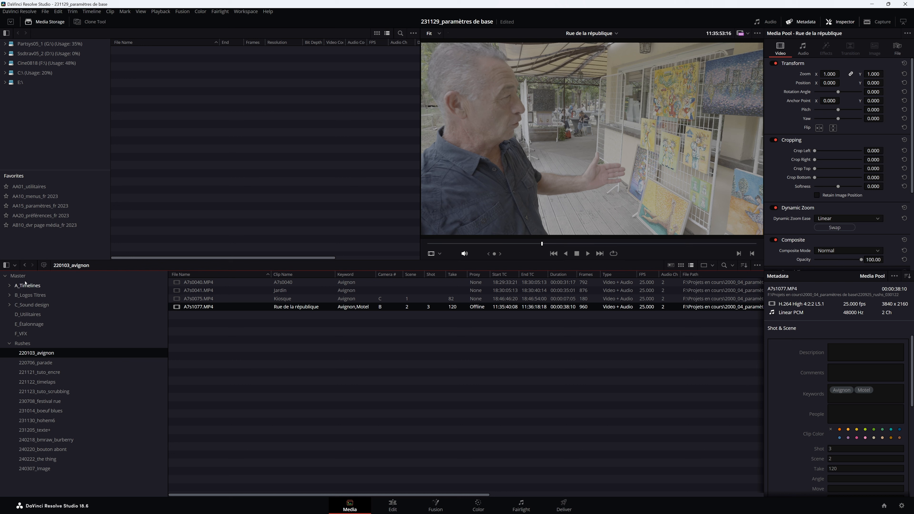
click(20, 276)
click(28, 286)
click(26, 295)
click(36, 353)
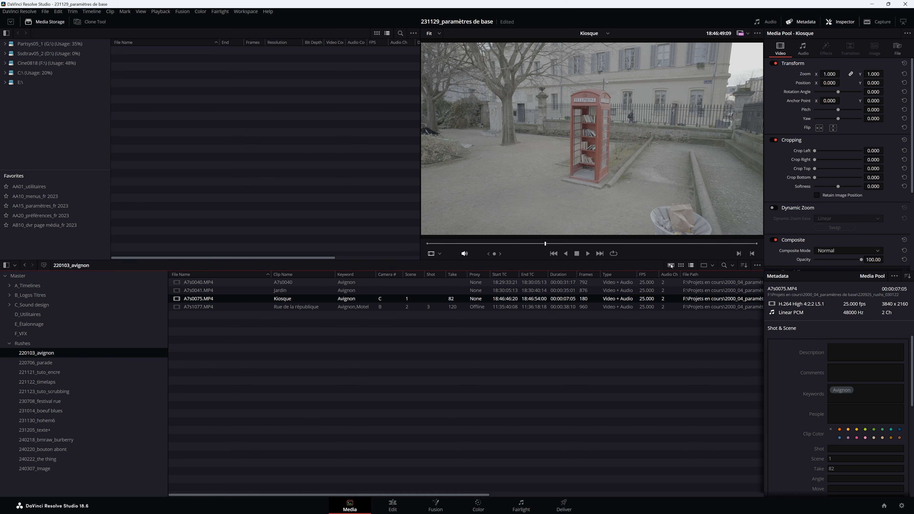
- View the 220103_avignon clips in metadata view and as resized thumbnails, ending in list view
click(671, 266)
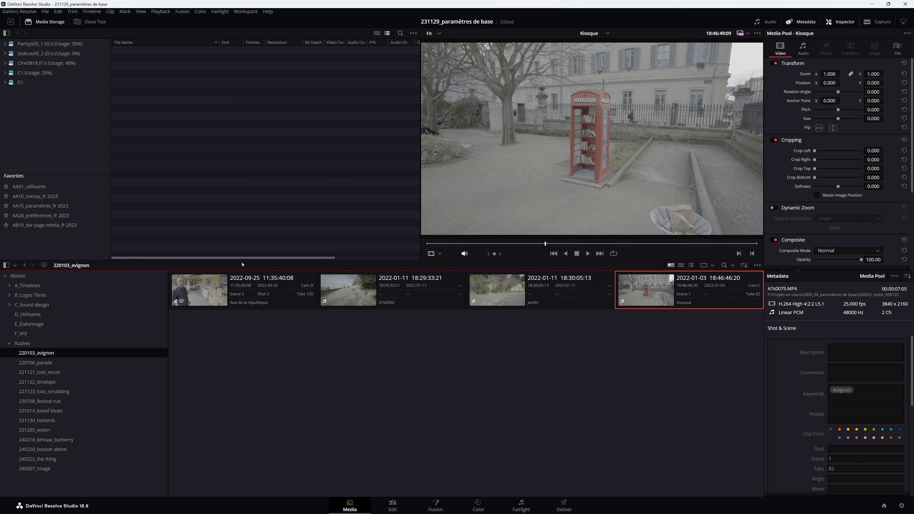
click(680, 265)
mouse_move(643, 266)
mouse_down()
mouse_move(620, 269)
mouse_move(640, 265)
mouse_up()
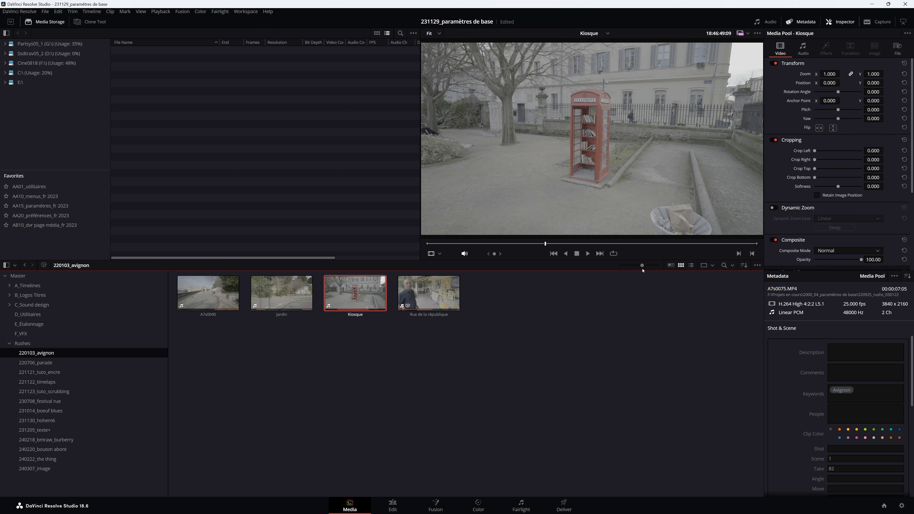
click(691, 265)
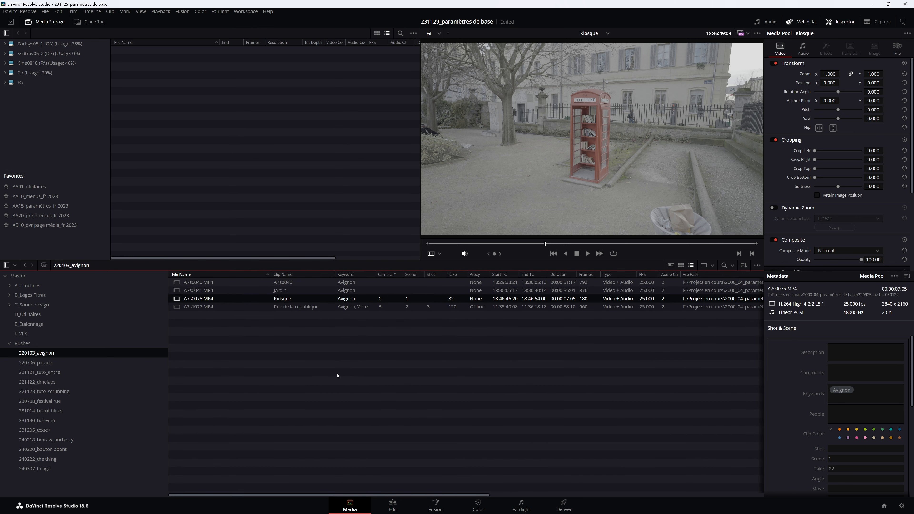
- Split the media pool into two side-by-side bin windows and restore the single-window layout
click(712, 266)
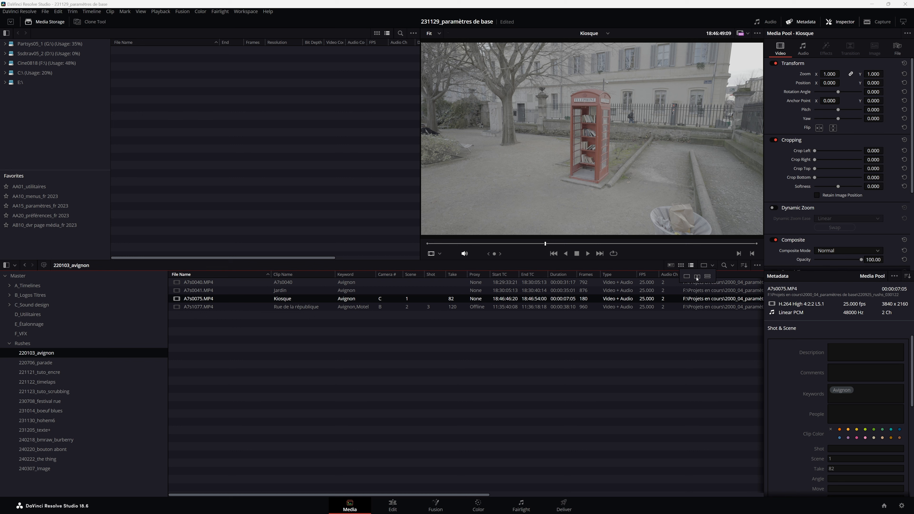
click(697, 276)
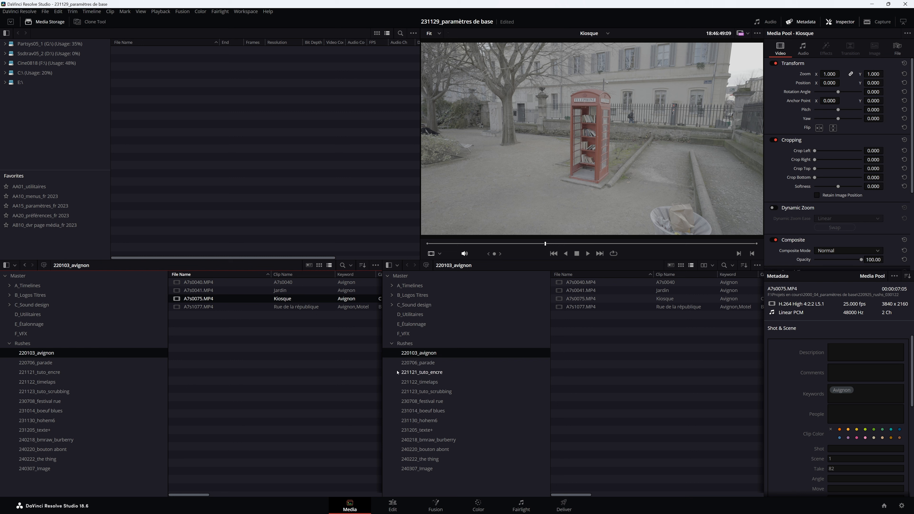
click(712, 265)
click(710, 276)
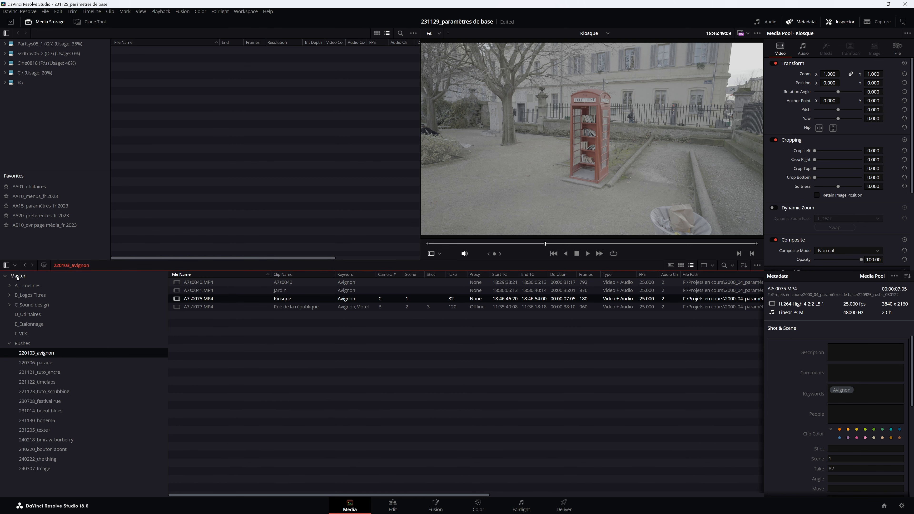
- Open the Master bin as a new window and move it over the upper part of the workspace
click(16, 276)
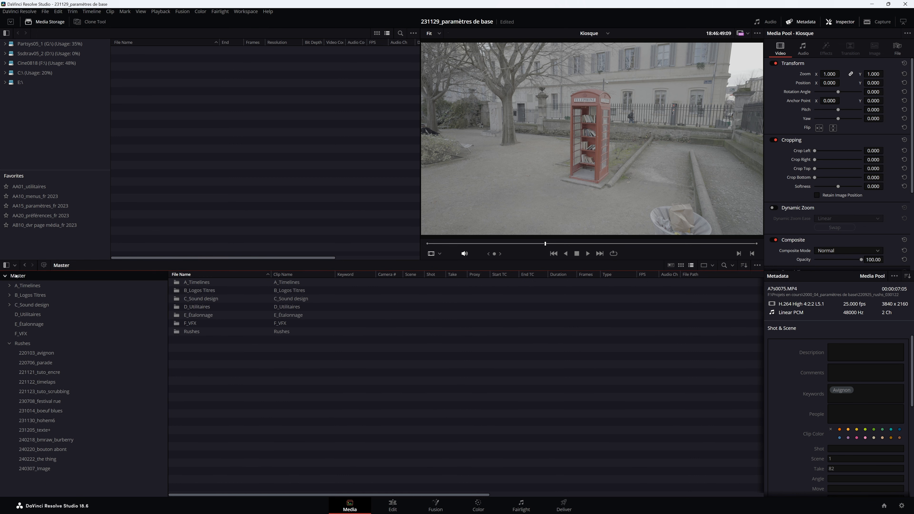
right_click(16, 276)
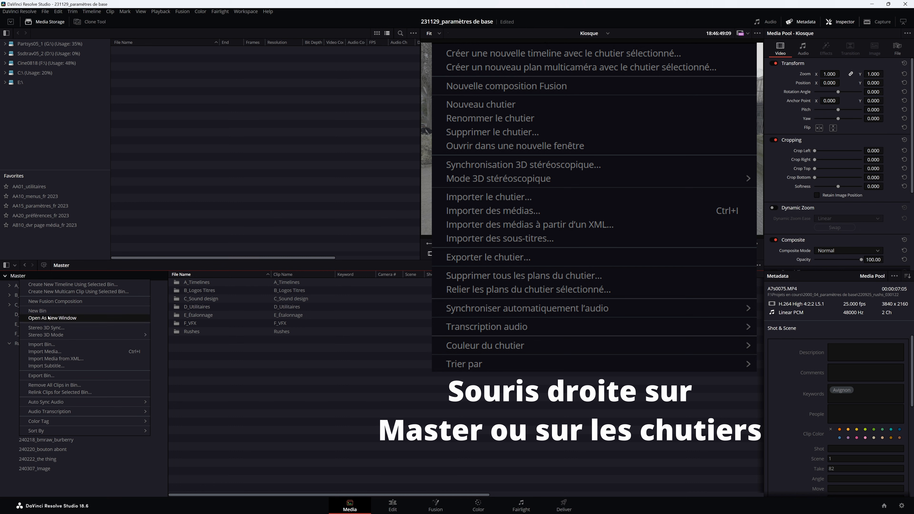
click(59, 319)
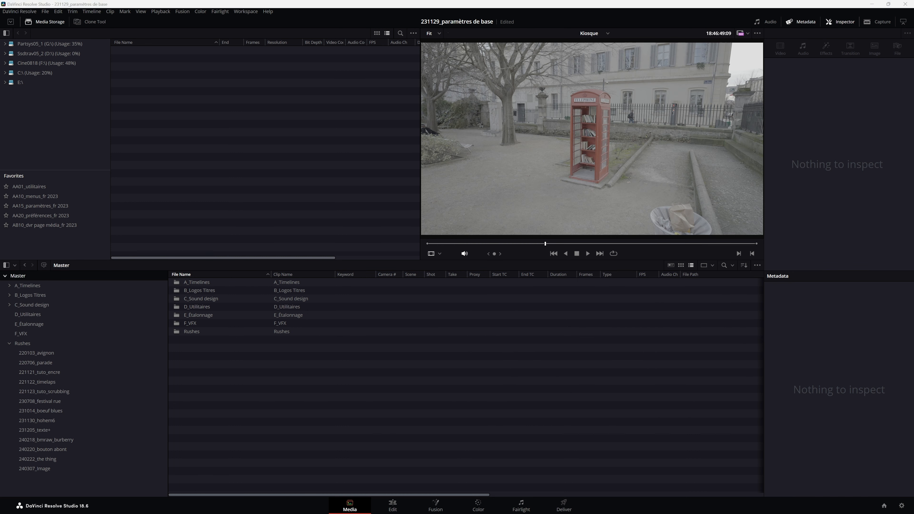
drag(258, 121, 379, 84)
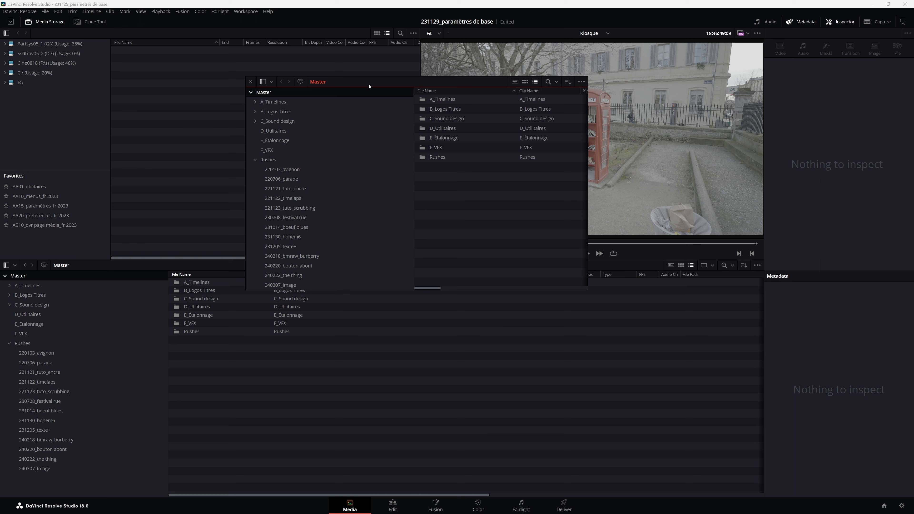
- Minimize the main window, reposition the floating Master bin window on the desktop and close it
click(17, 276)
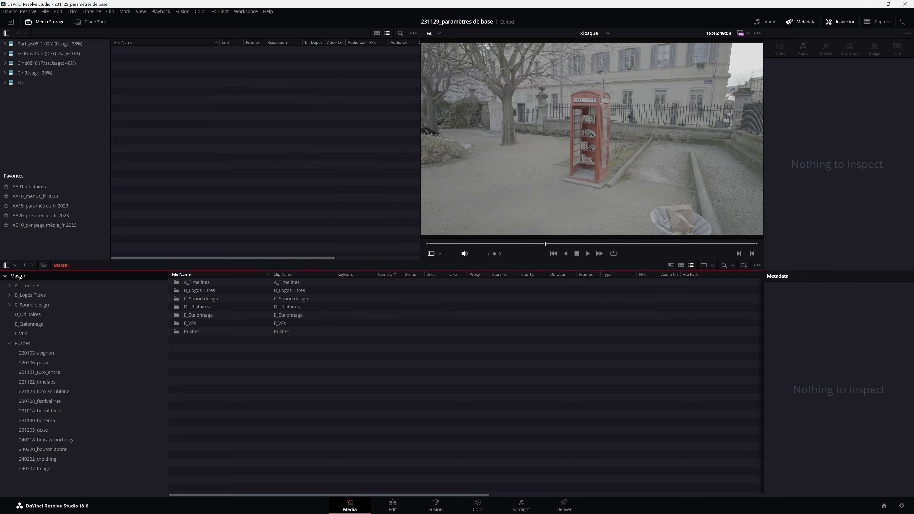
click(870, 3)
drag(361, 81, 0, 134)
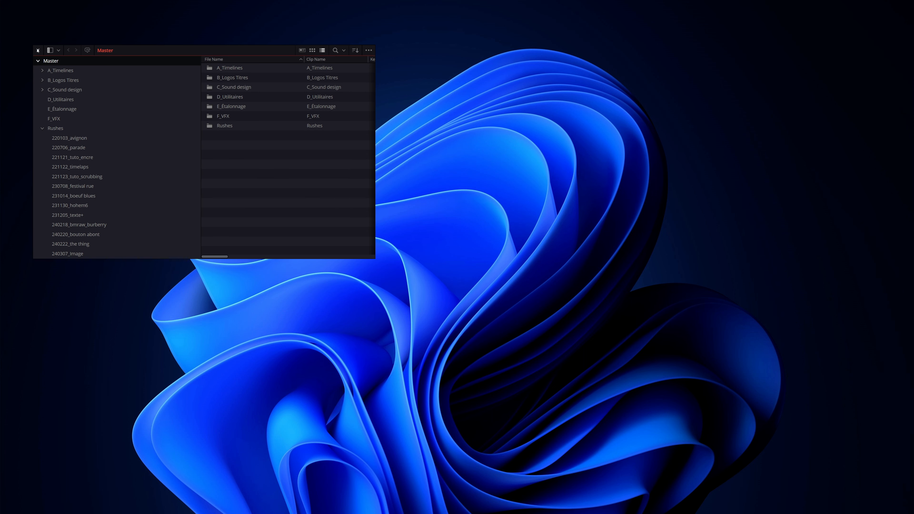
click(38, 50)
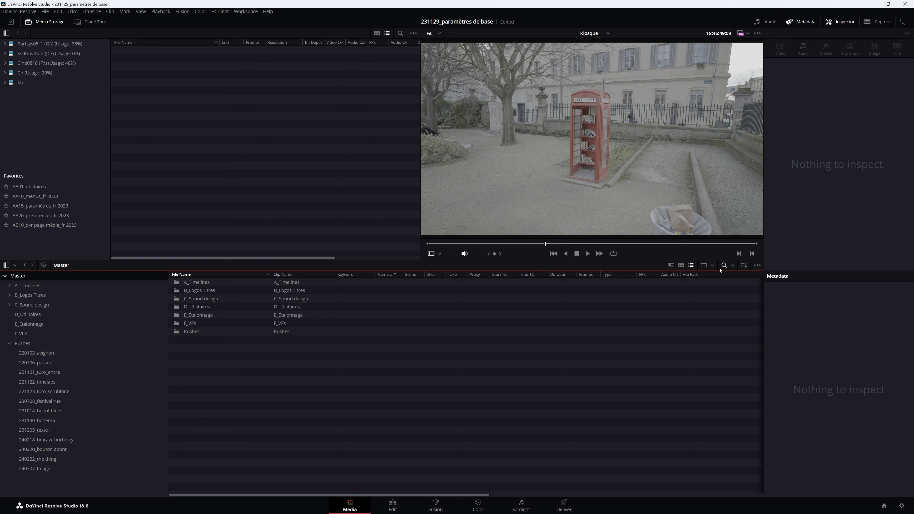
- Search the Master bin by file name for 1077
click(36, 353)
click(724, 264)
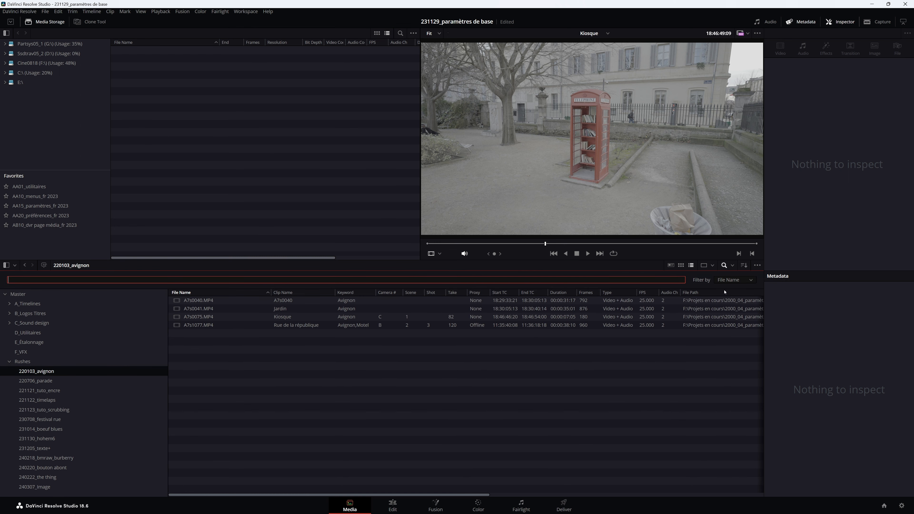
click(732, 265)
click(746, 277)
click(23, 293)
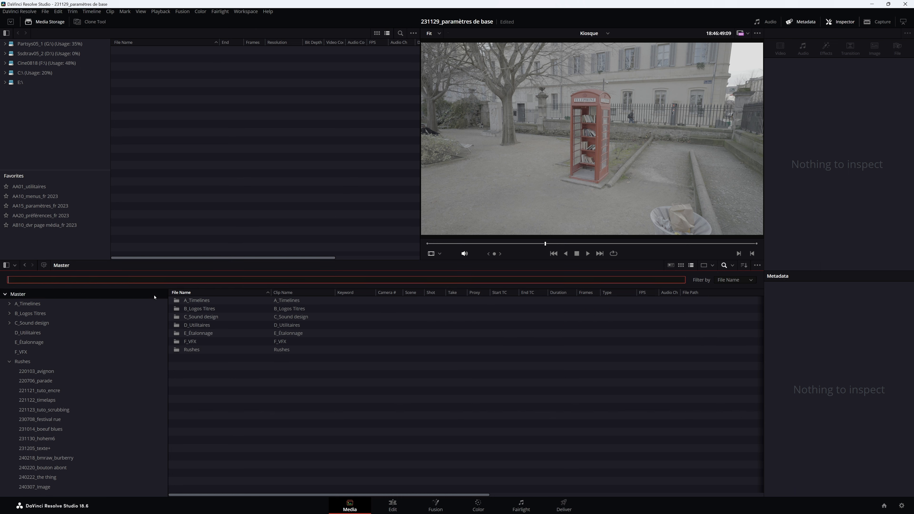
text(1077)
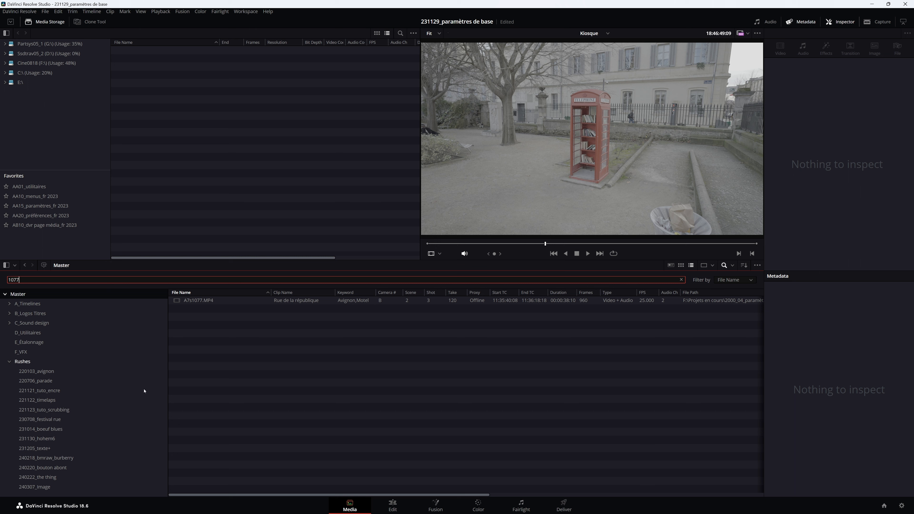
- Search the 220103_avignon bin for "kiosque", filtering first by file name and finally by clip name
click(744, 281)
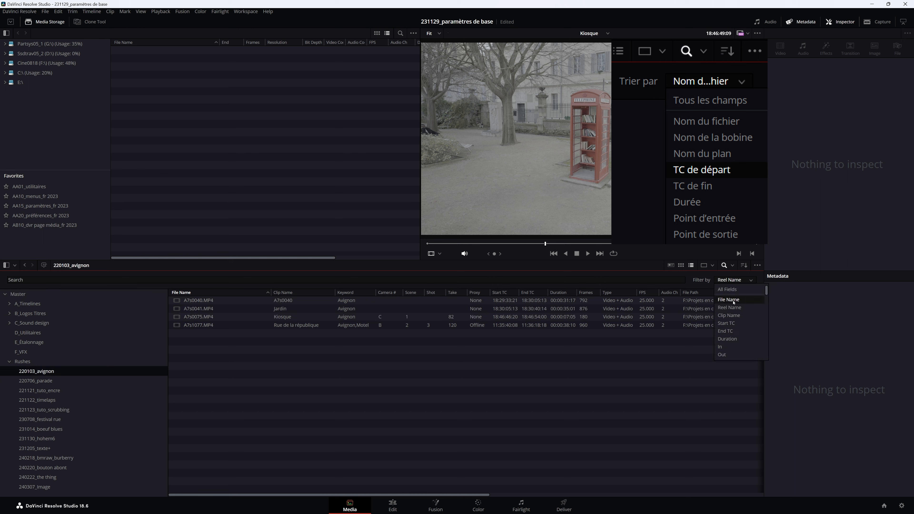
click(728, 300)
click(20, 280)
text(kiosque)
click(736, 280)
click(733, 315)
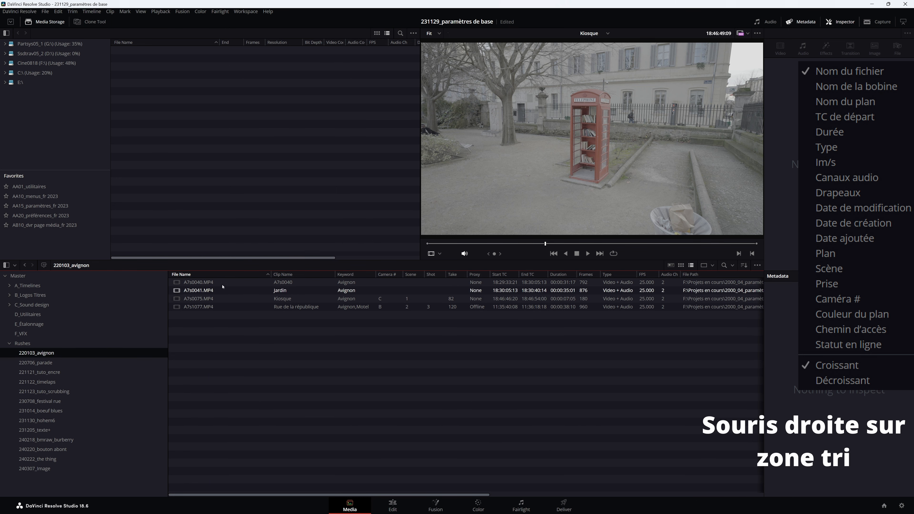
- Sort the clips in the 220103_avignon bin by clip name and by keyword using the column headings
click(224, 274)
click(308, 276)
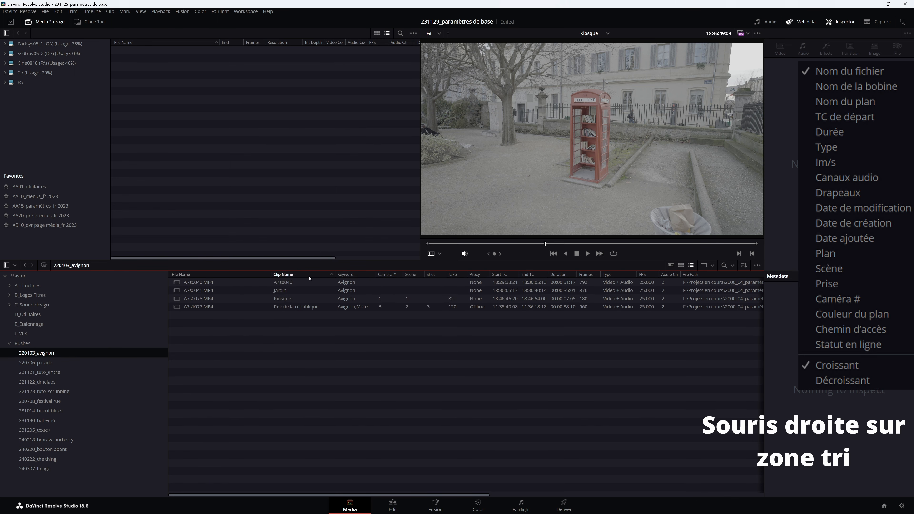
click(229, 276)
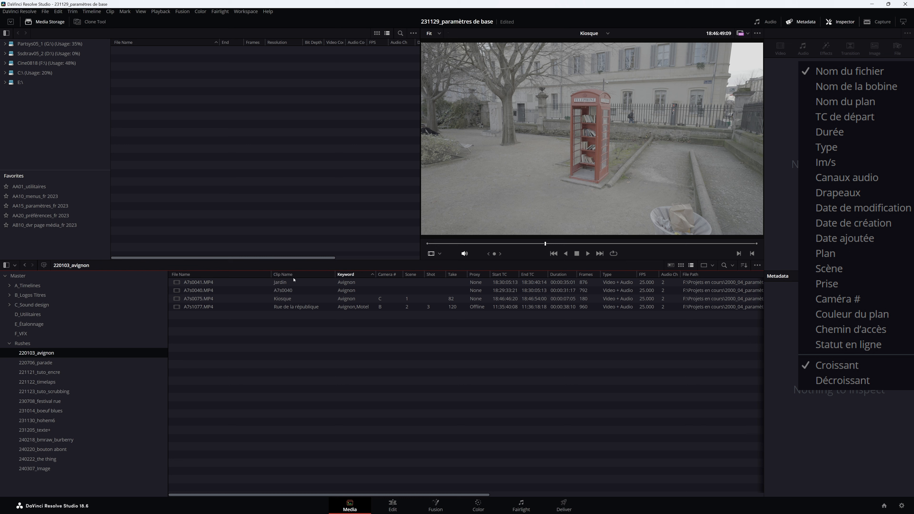
click(387, 275)
- Sort the 220103_avignon clips by reel name, by clip name and finally by file name
click(744, 266)
click(760, 283)
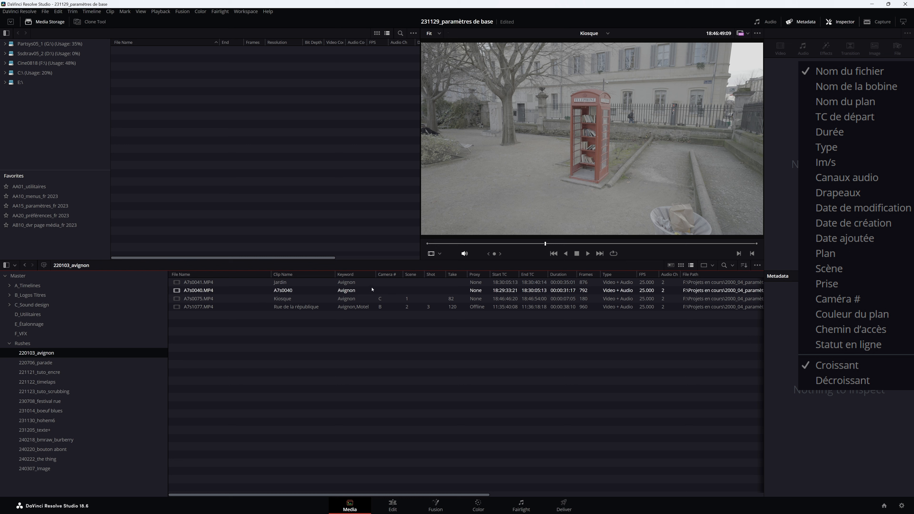
click(744, 266)
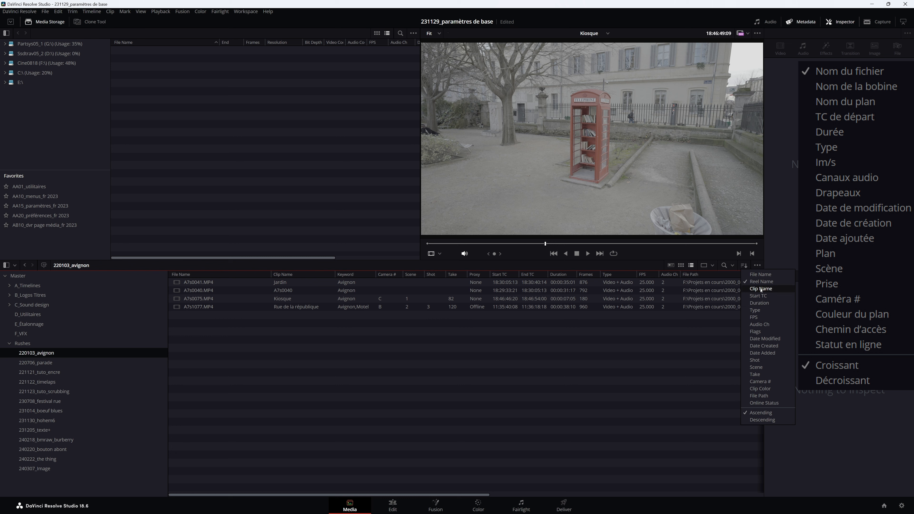
click(760, 289)
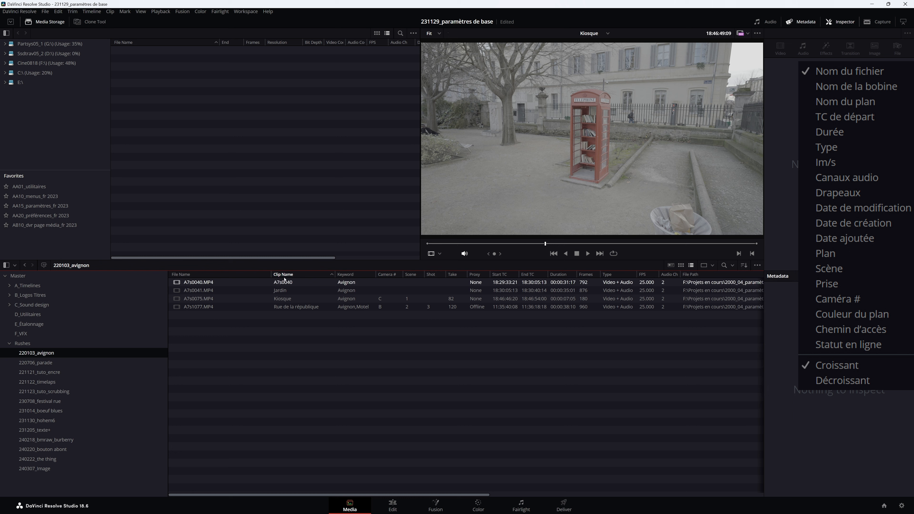
click(216, 274)
click(744, 265)
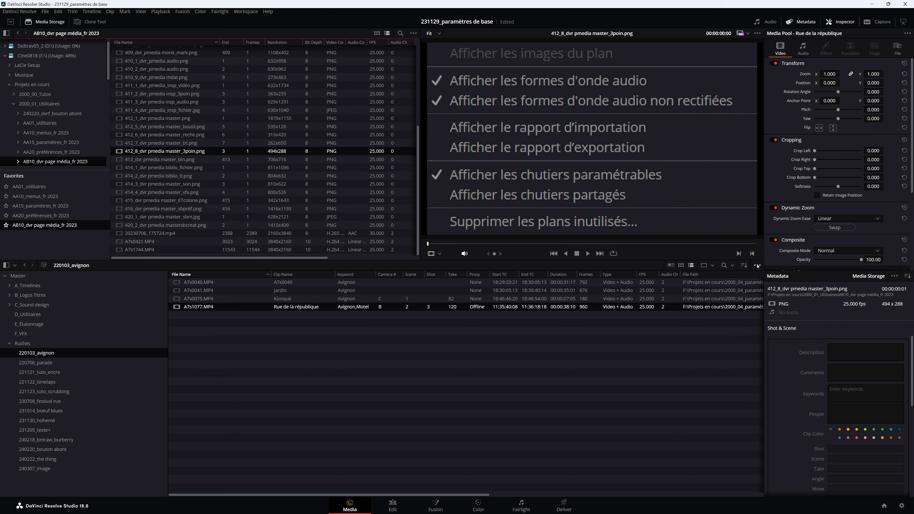
- Display the filmstrip of the A7s1077.MP4 clip and try the media pool's audio waveform display
click(758, 266)
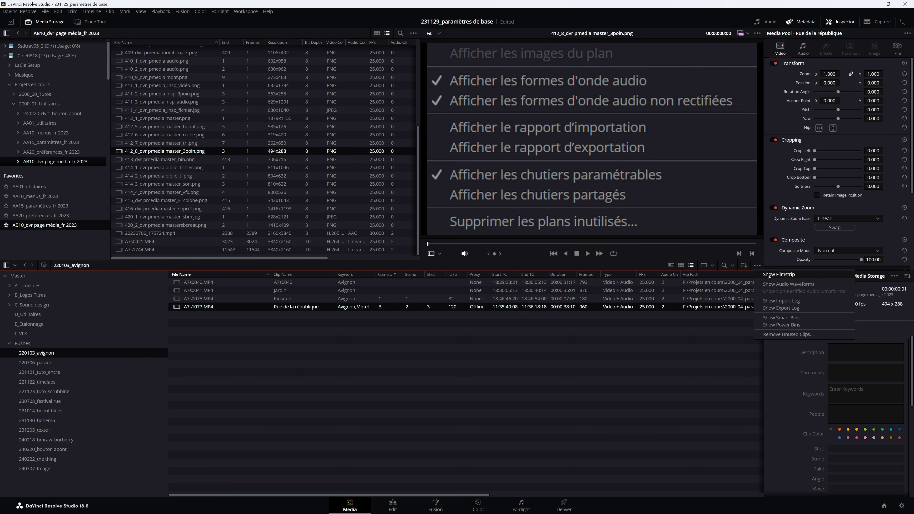
click(769, 274)
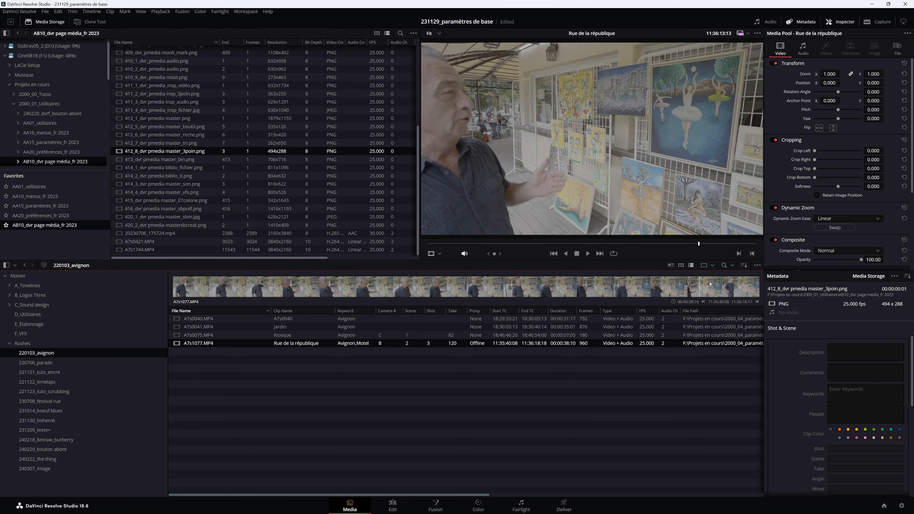
click(757, 265)
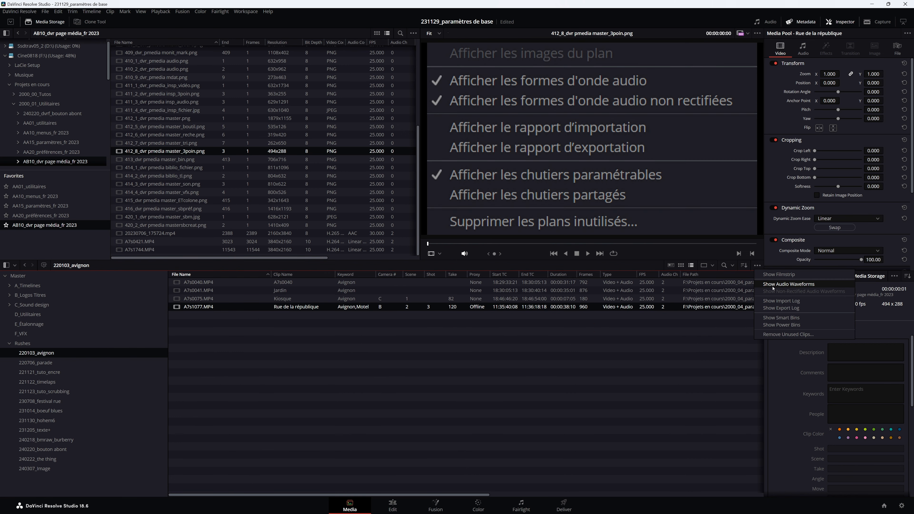
click(769, 284)
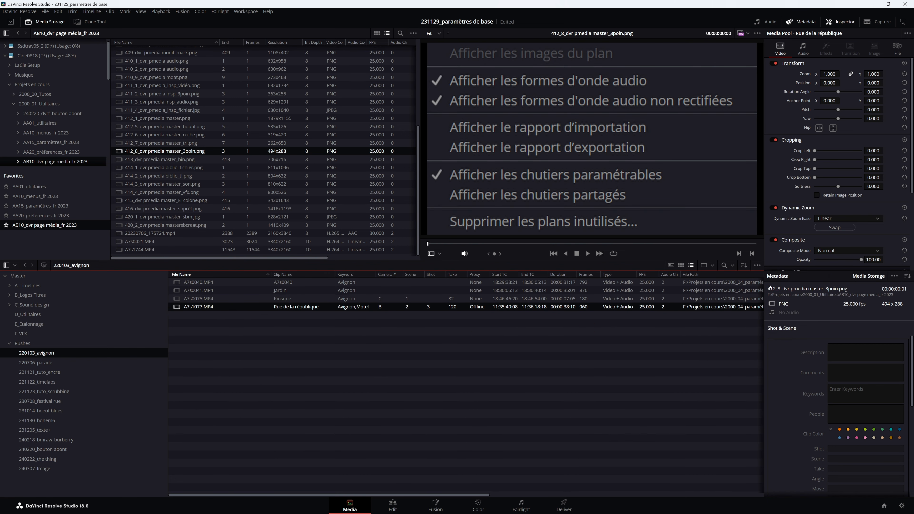
- Show the smart bins in the media pool's bin list
click(757, 265)
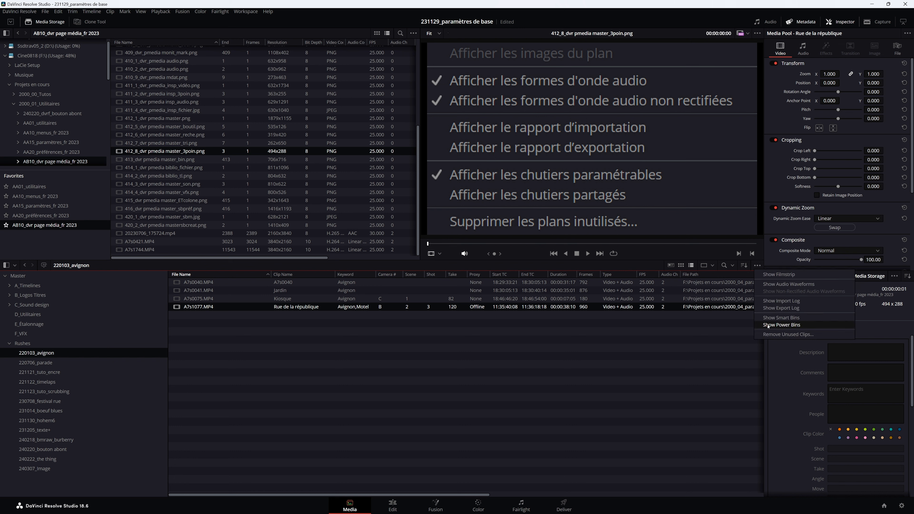
click(771, 317)
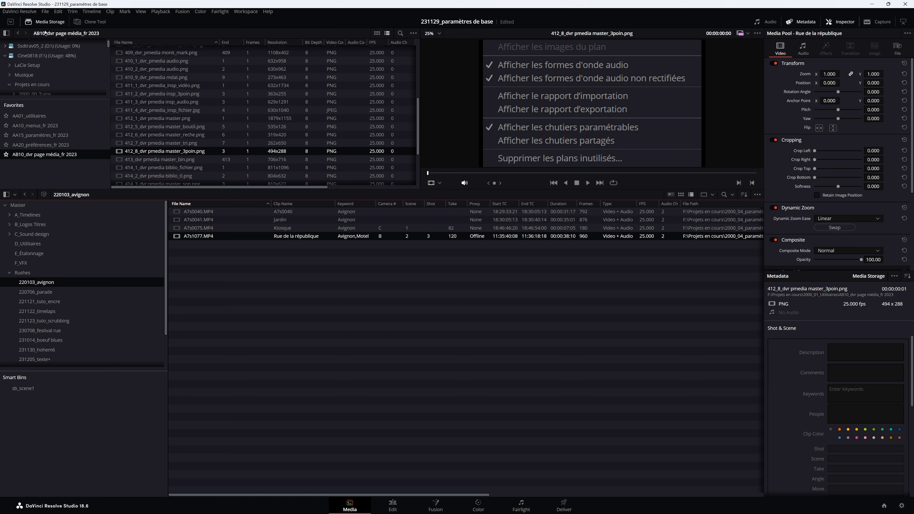
- Enable automatic smart bins for keywords in the user editing preferences and save the change
click(16, 12)
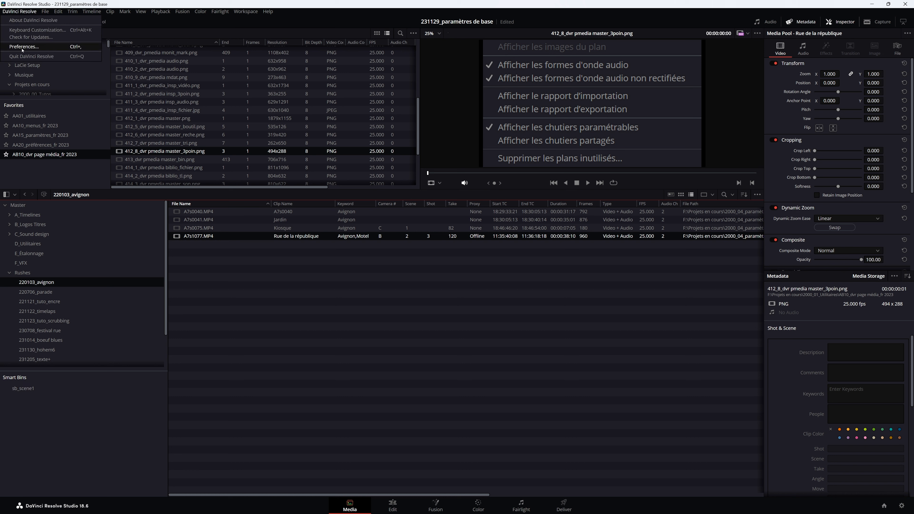
click(22, 47)
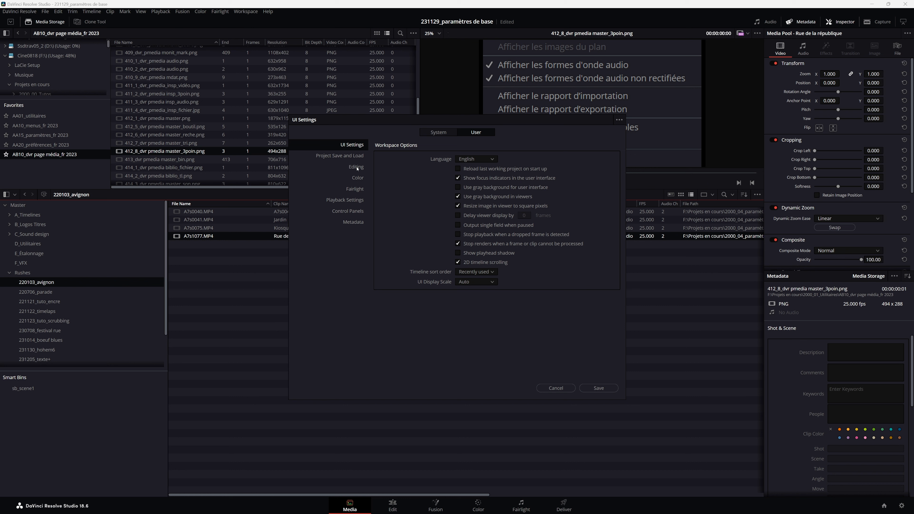
click(356, 167)
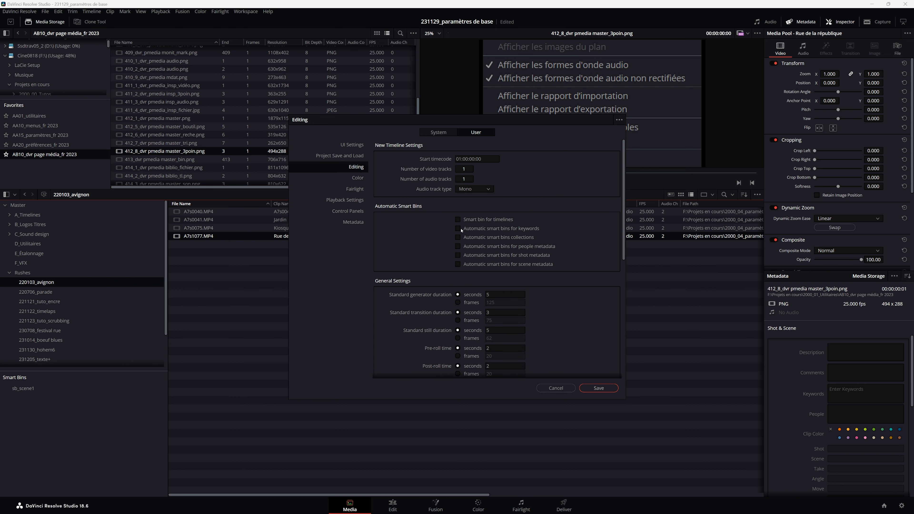
click(598, 387)
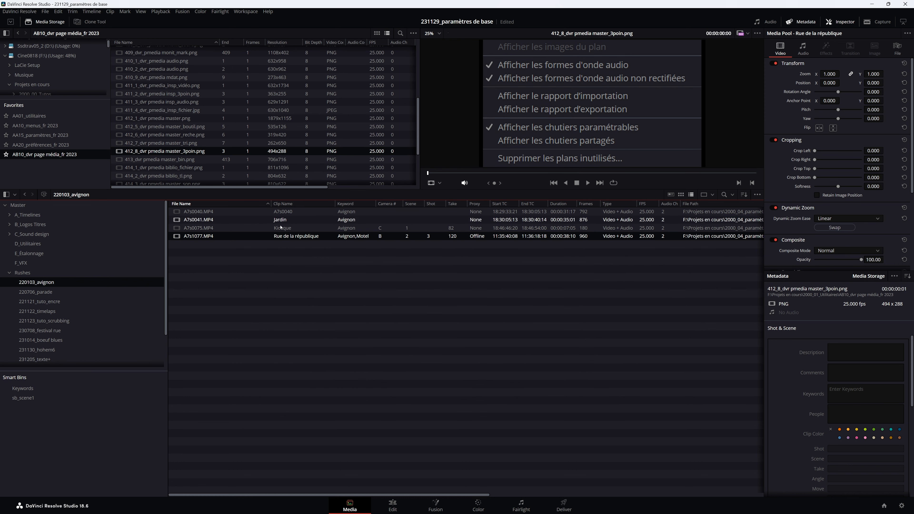
- Expand the Keywords smart bin and view the clips in its Avignon and Motel bins
click(5, 389)
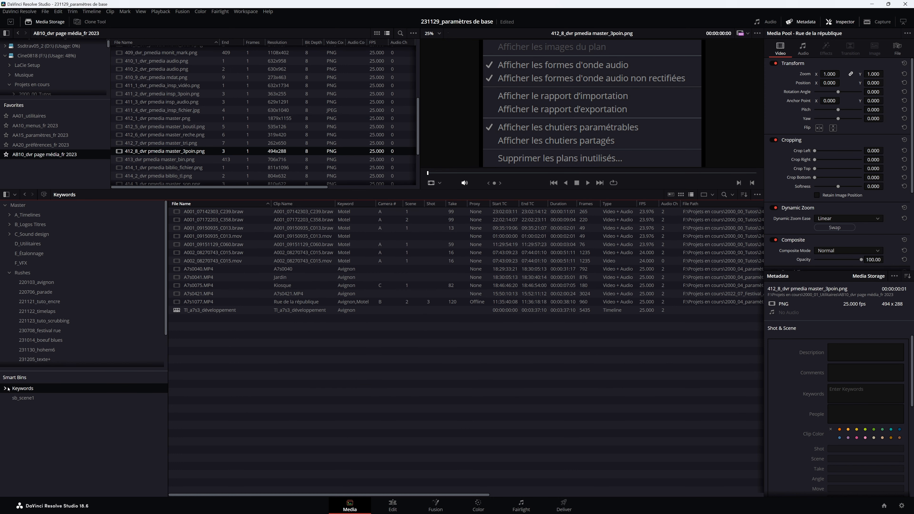
click(5, 389)
click(25, 397)
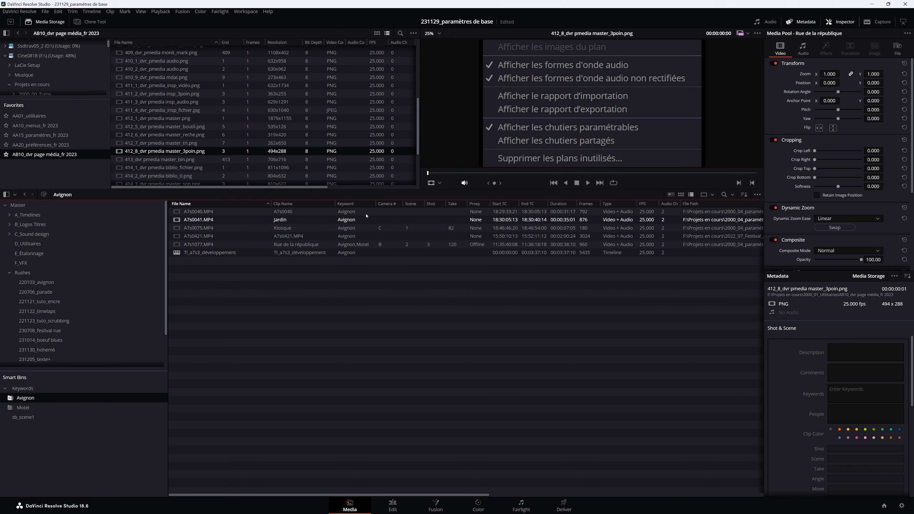
click(363, 245)
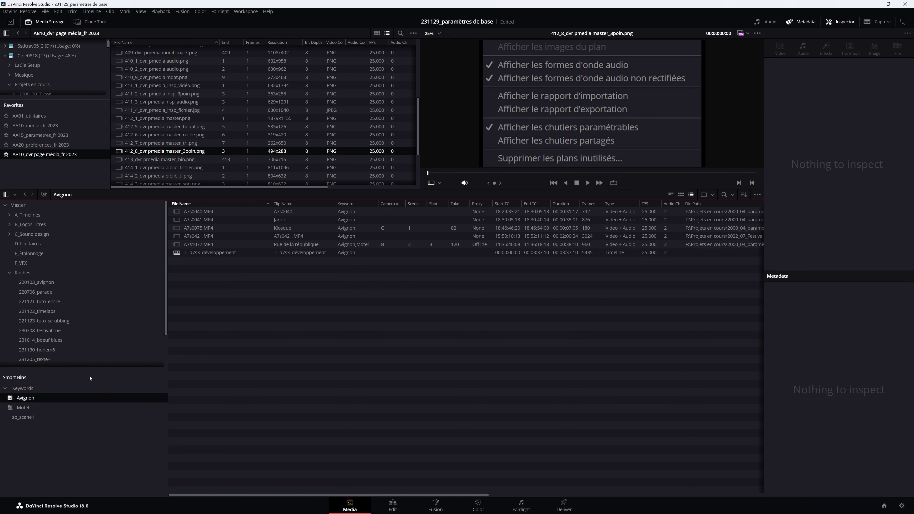
click(22, 407)
- Enable the smart bin for timelines in the user editing preferences and save the change
click(19, 11)
click(22, 46)
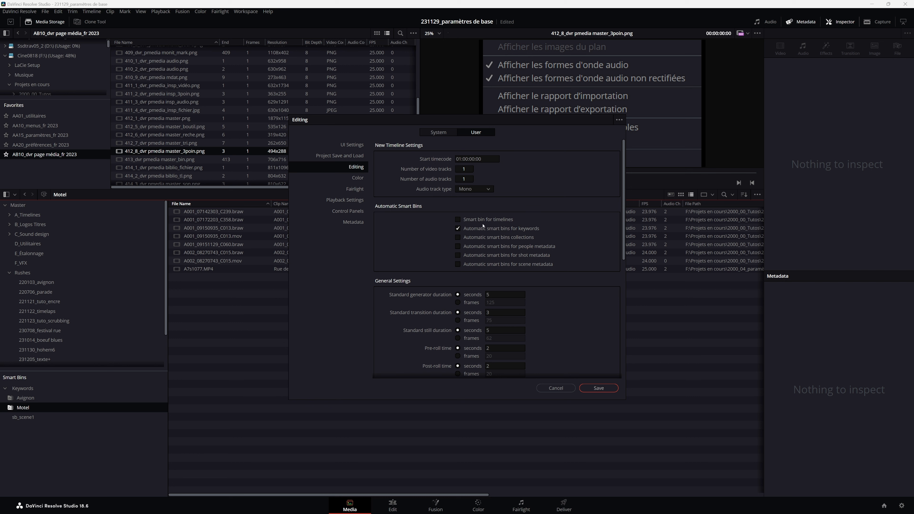
click(598, 387)
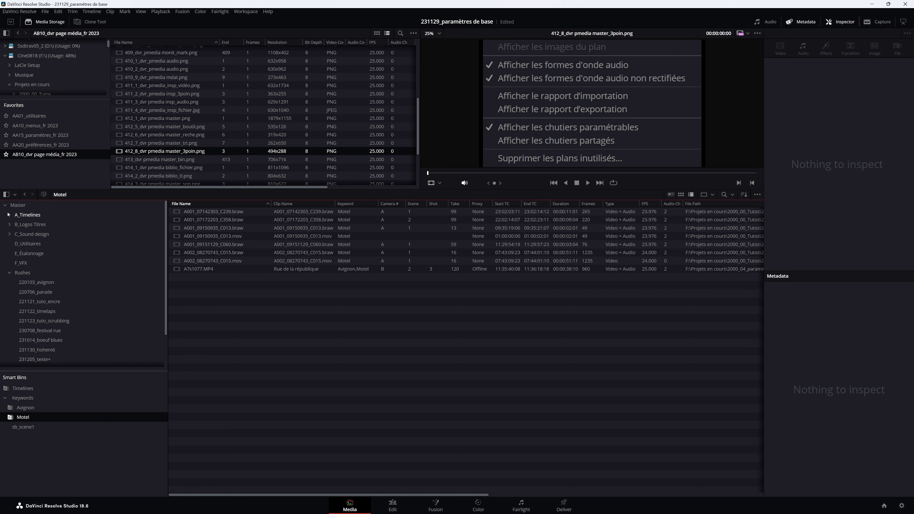
- Compare the contents of the Timelines smart bin with those of the A_Timelines bin
click(16, 215)
click(23, 388)
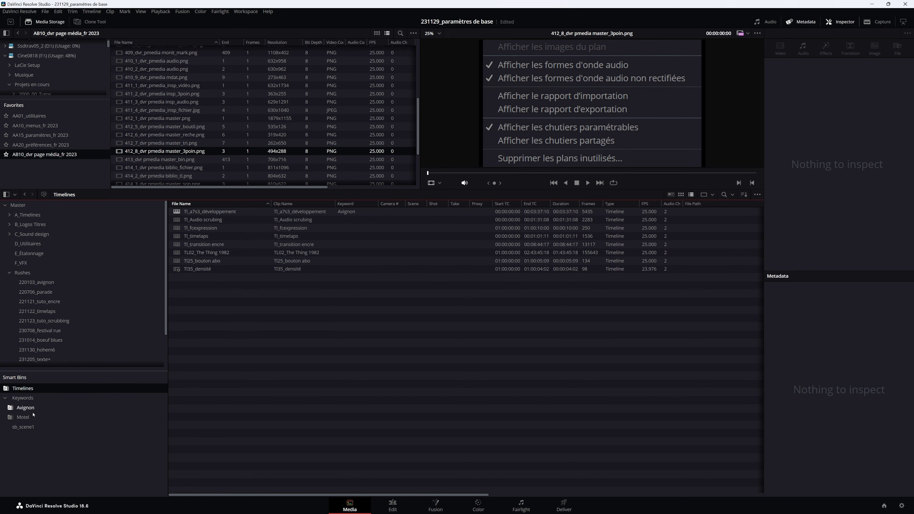
click(28, 215)
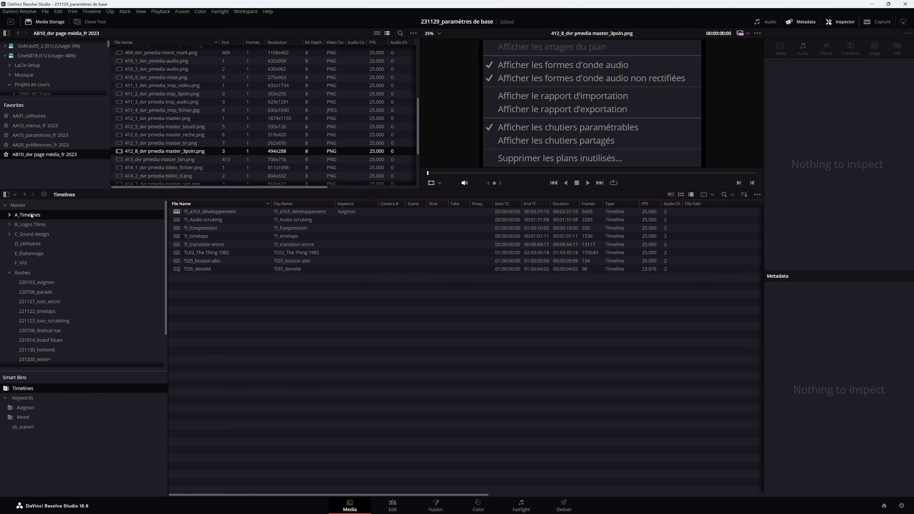
click(27, 390)
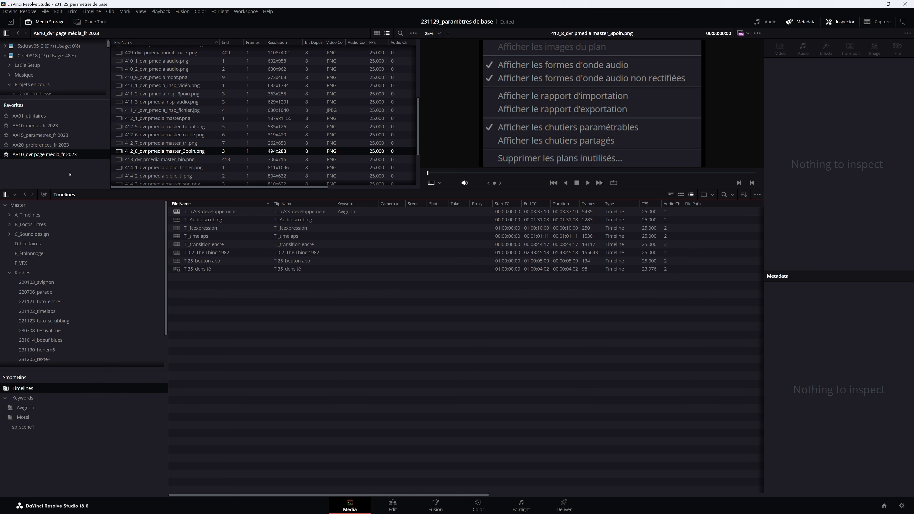
double_click(33, 214)
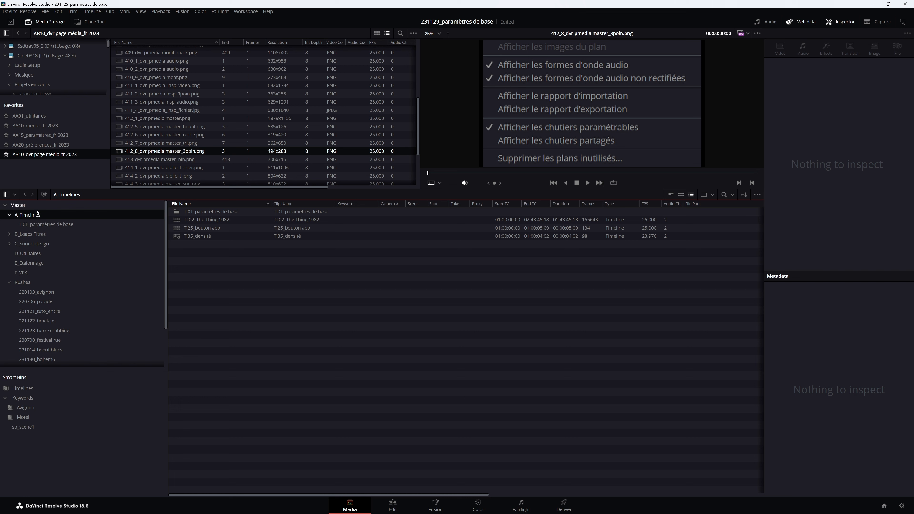
click(22, 388)
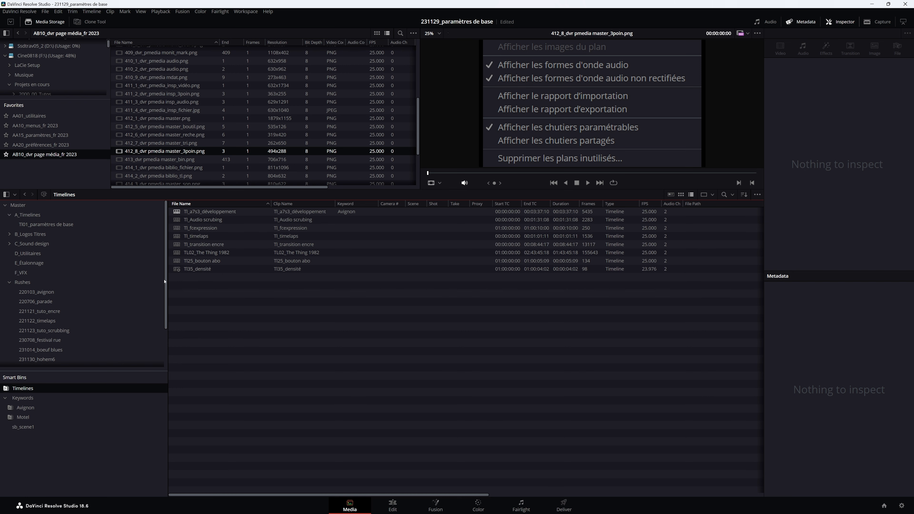
- Move the TI35_densité timeline from the A_Timelines bin into the 221123_tuto_scrubbing bin and check the Timelines smart bin
click(27, 214)
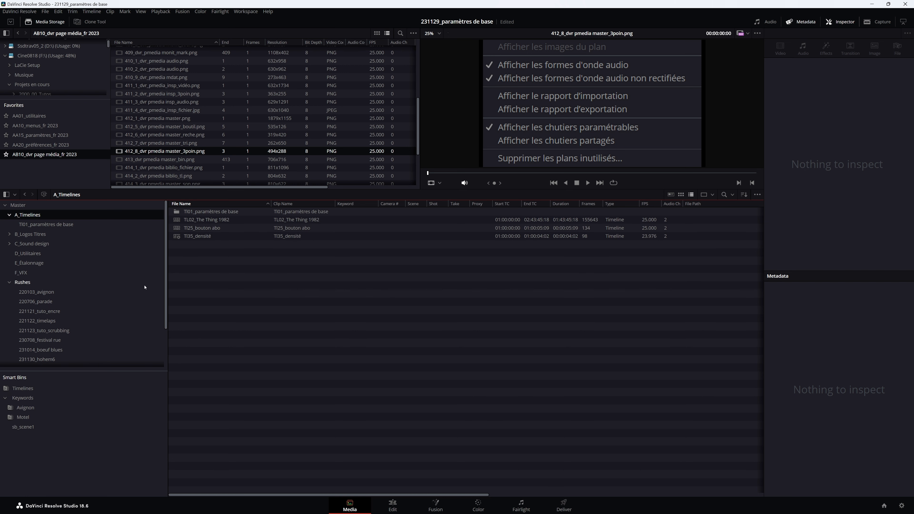
drag(187, 236, 49, 330)
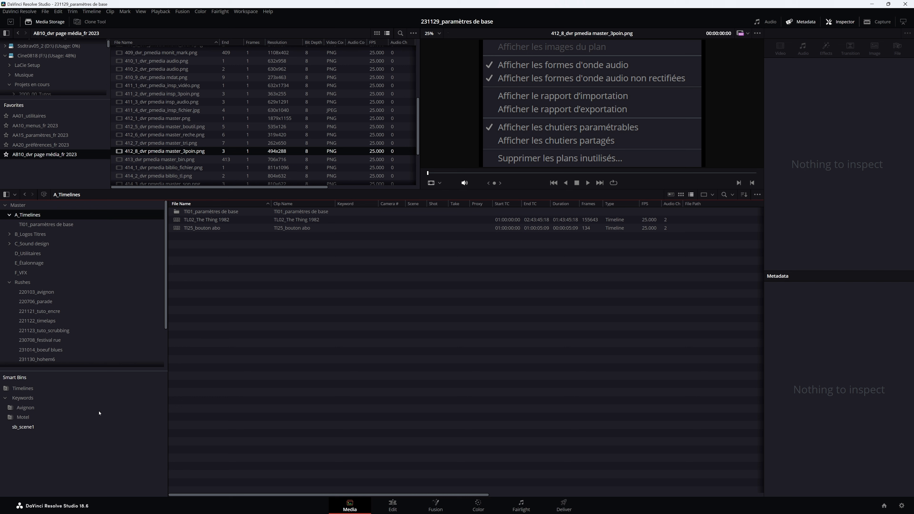
click(23, 388)
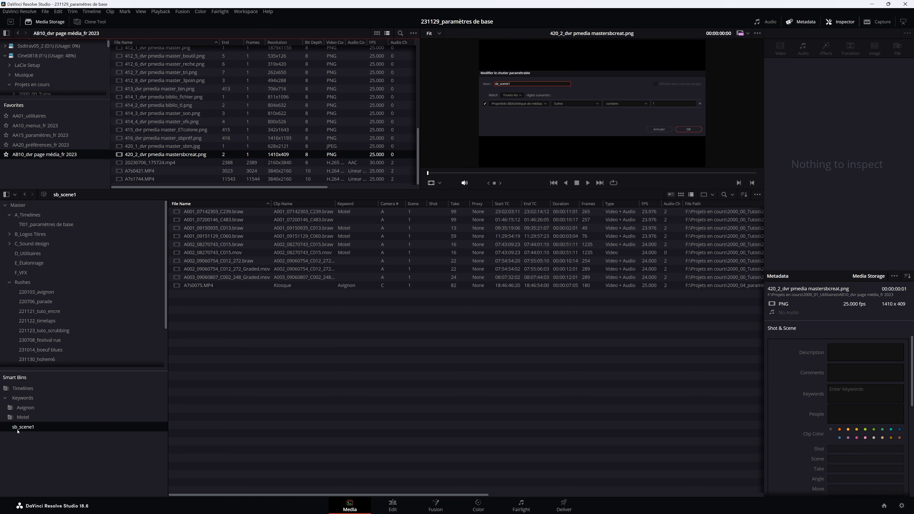
- Review the filter rules of the sb_scene1 smart bin and close its editing dialog
right_click(27, 429)
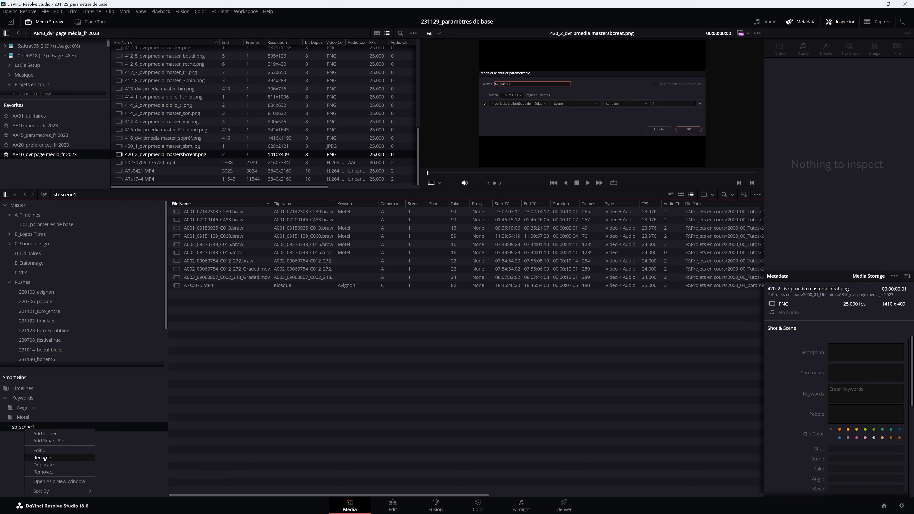
click(40, 450)
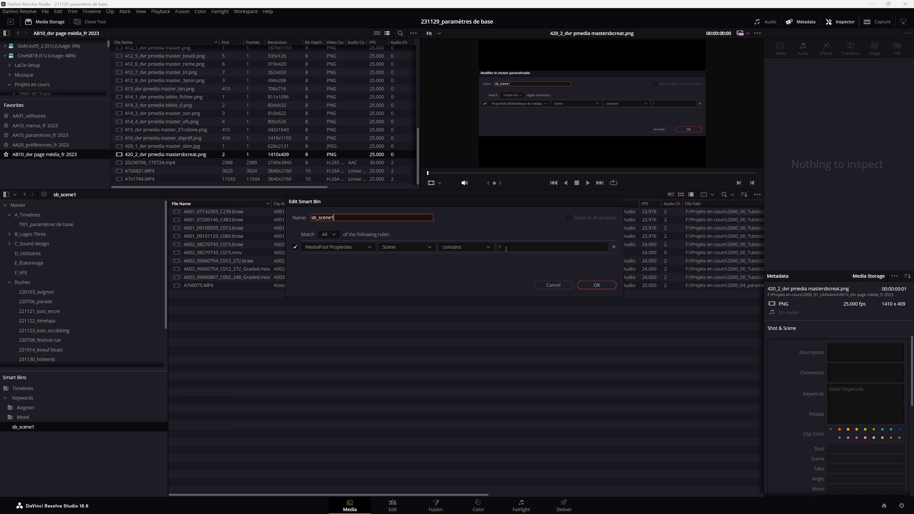
click(596, 285)
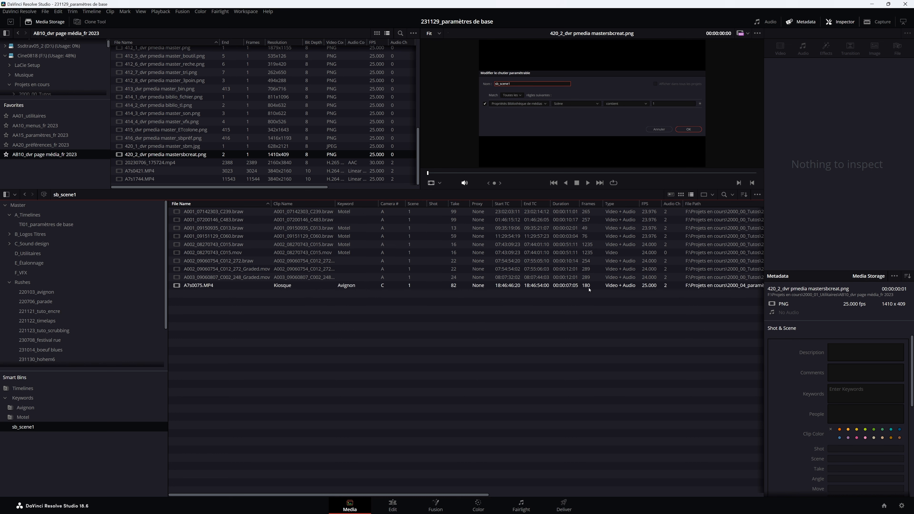
- View the Motel and sb_scene1 smart bins and preview the A002_08270743_C015.braw clip
click(23, 417)
click(27, 428)
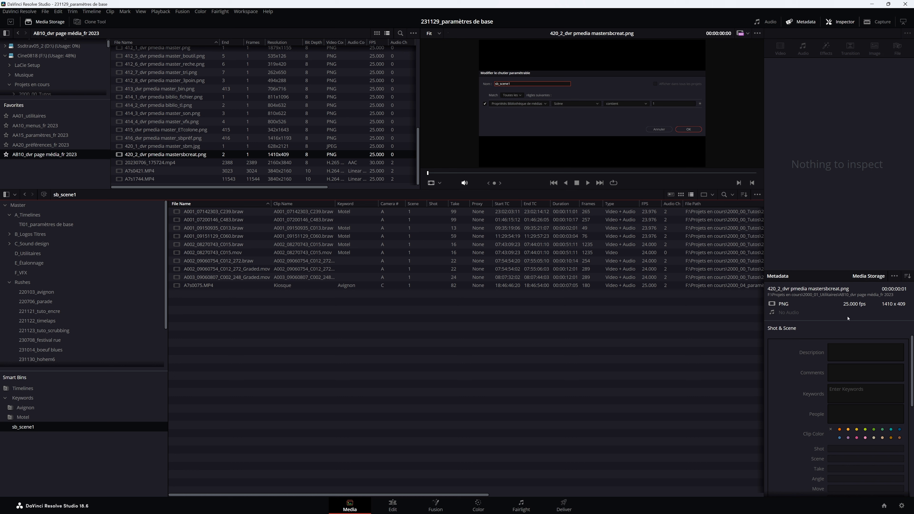
click(288, 245)
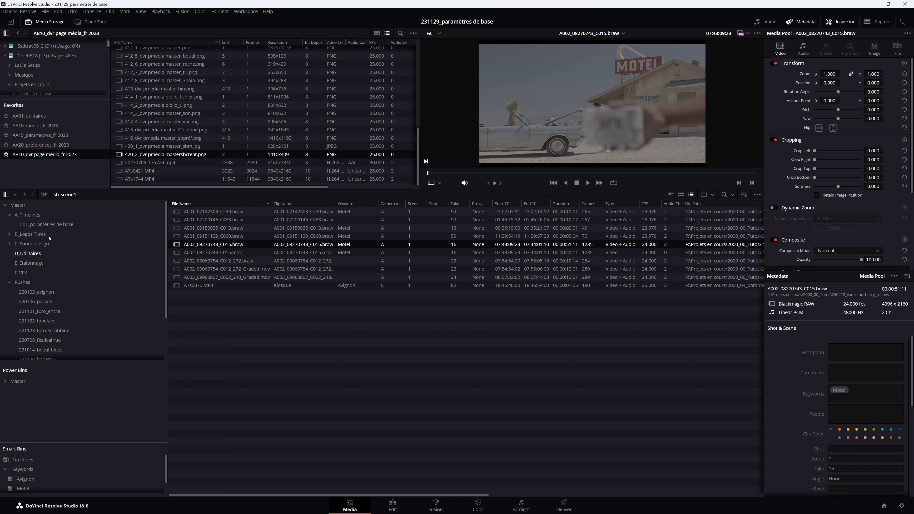
- Collapse the Rushes bin and display the contents of the D_Utilitaires bin
click(7, 285)
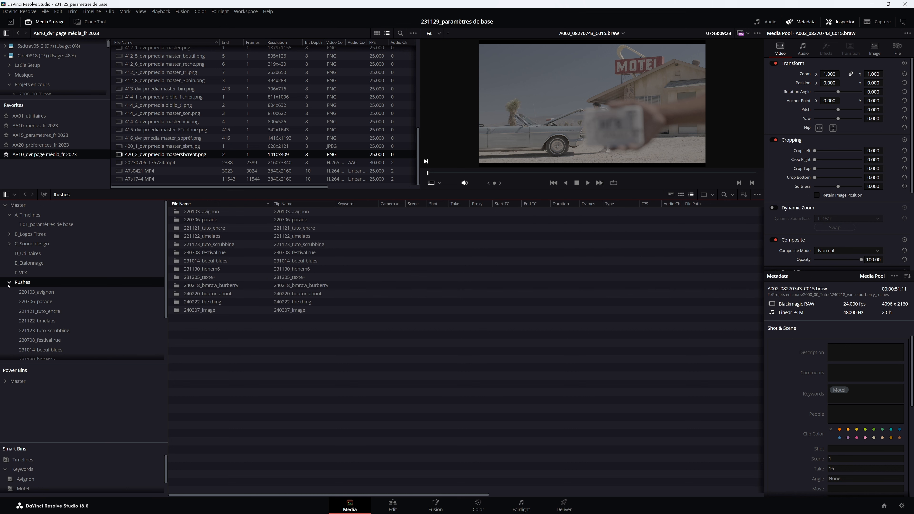
click(9, 282)
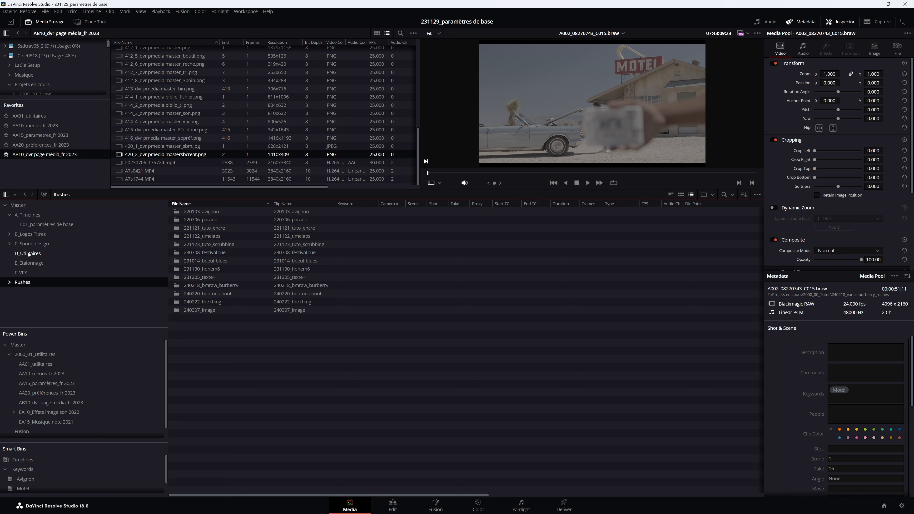
click(29, 254)
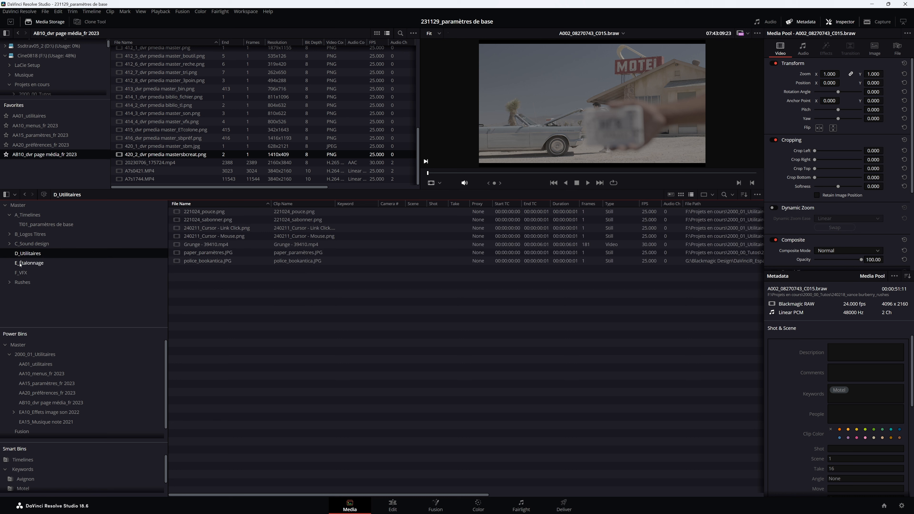